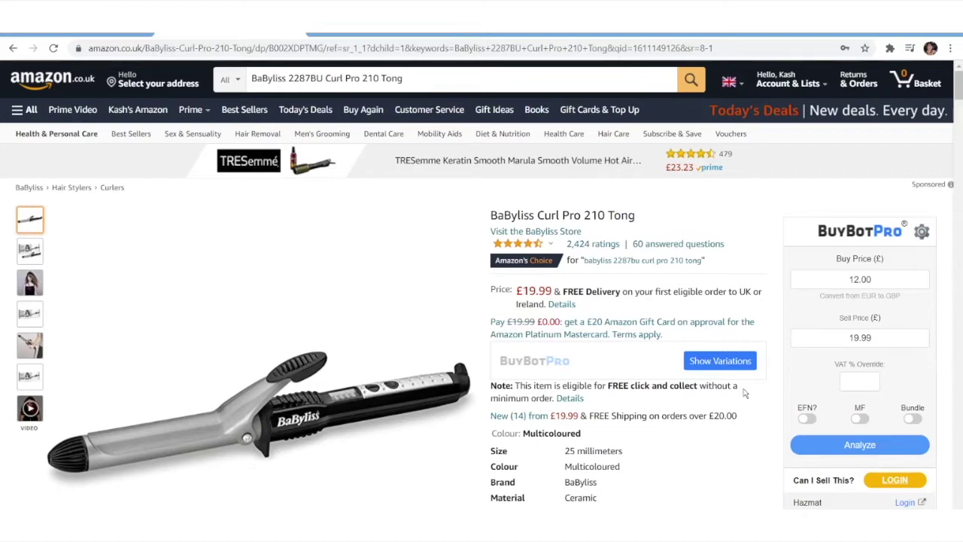
# Step: Review the BuyBotPro analysis of the BaByliss curling tong, from profit figures to price charts and averages tables
pyautogui.scroll(-1, 777, 397)
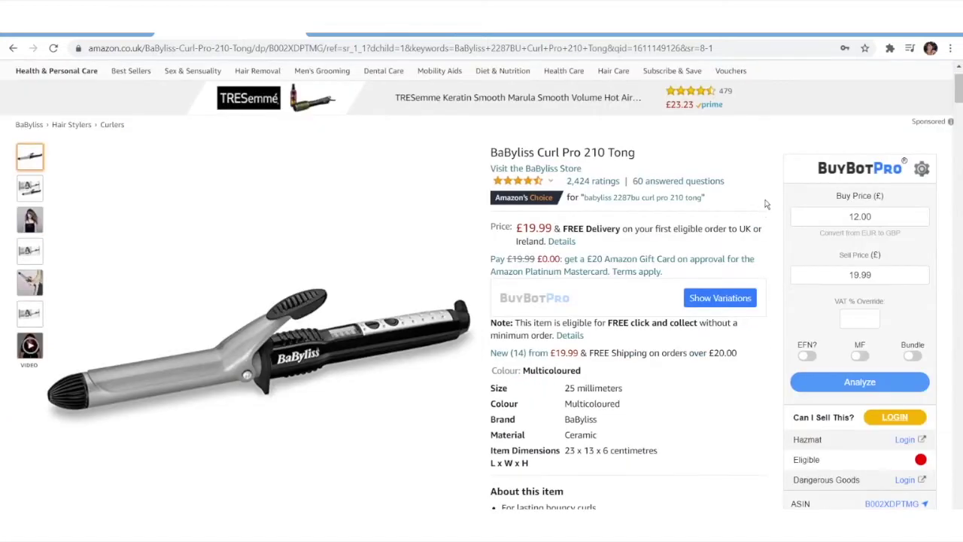
pyautogui.scroll(-6, 779, 301)
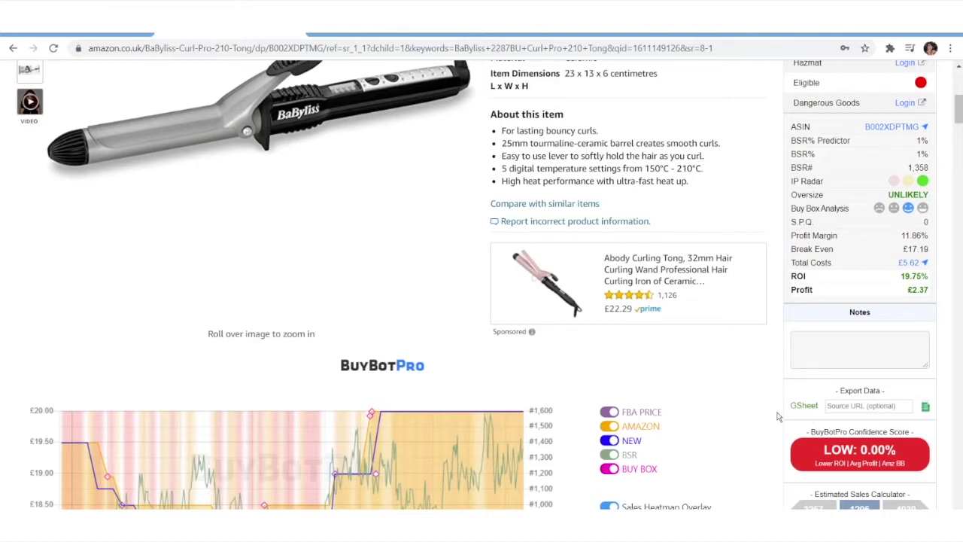
pyautogui.scroll(5, 778, 416)
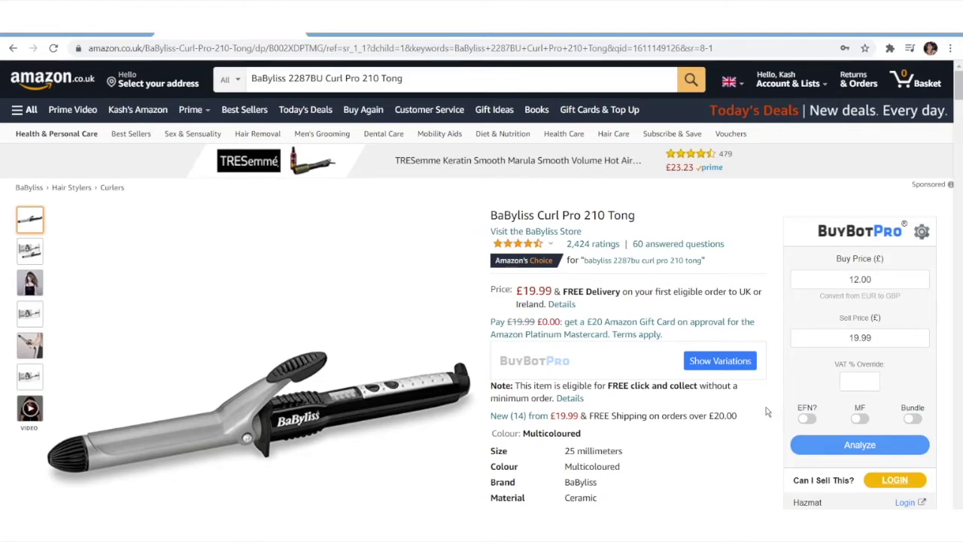
pyautogui.scroll(-20, 766, 412)
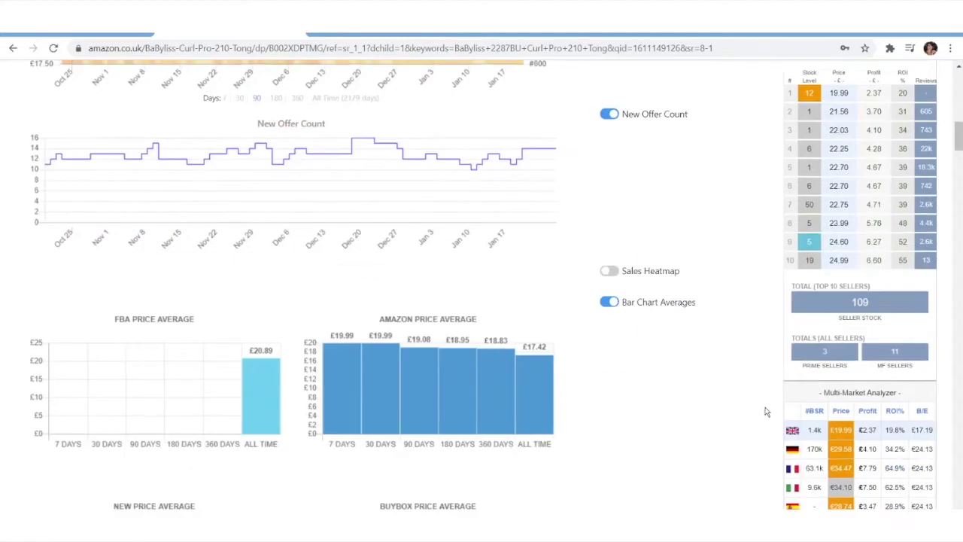
pyautogui.scroll(-3, 765, 412)
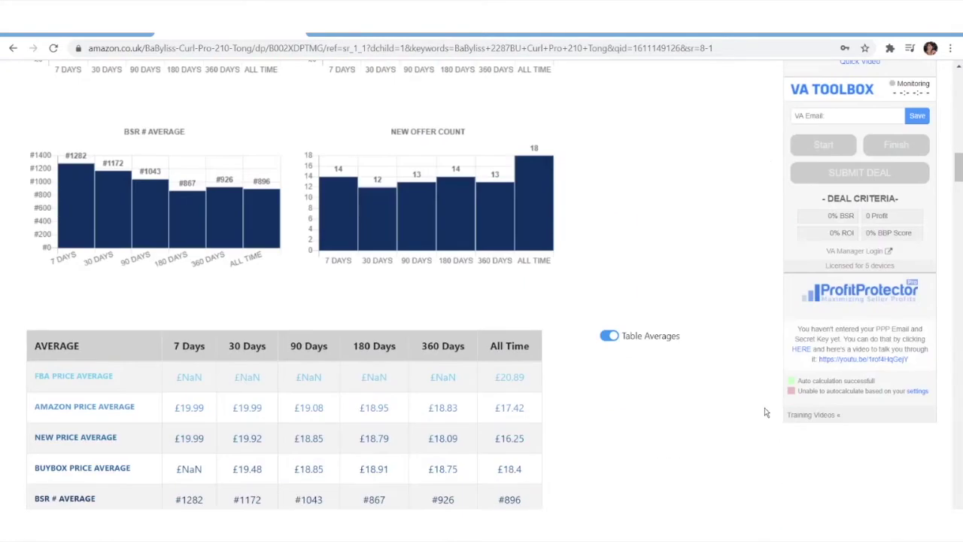
# Step: Open the Profit Protector Pro integration fields, look through the BuyBotPro settings above them, and close the settings
pyautogui.click(802, 351)
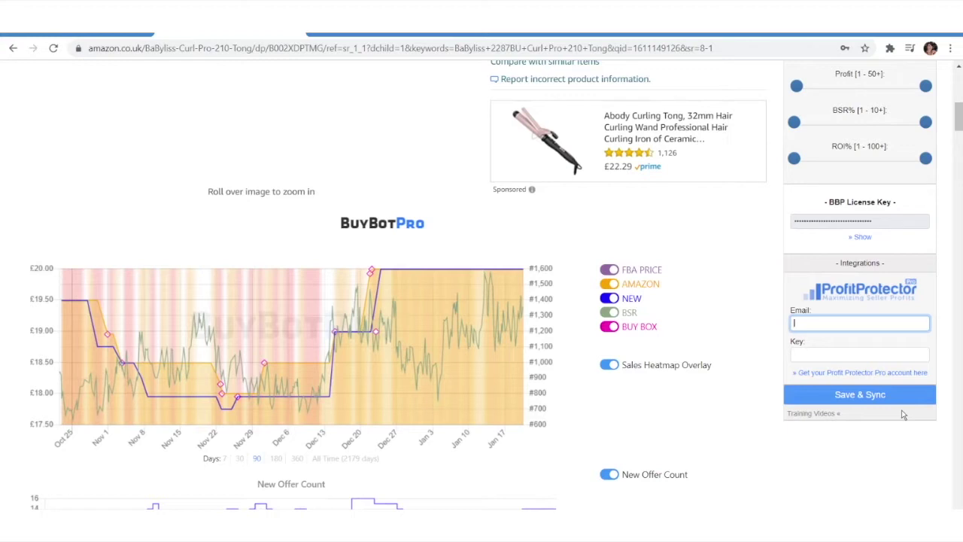
pyautogui.scroll(3, 902, 414)
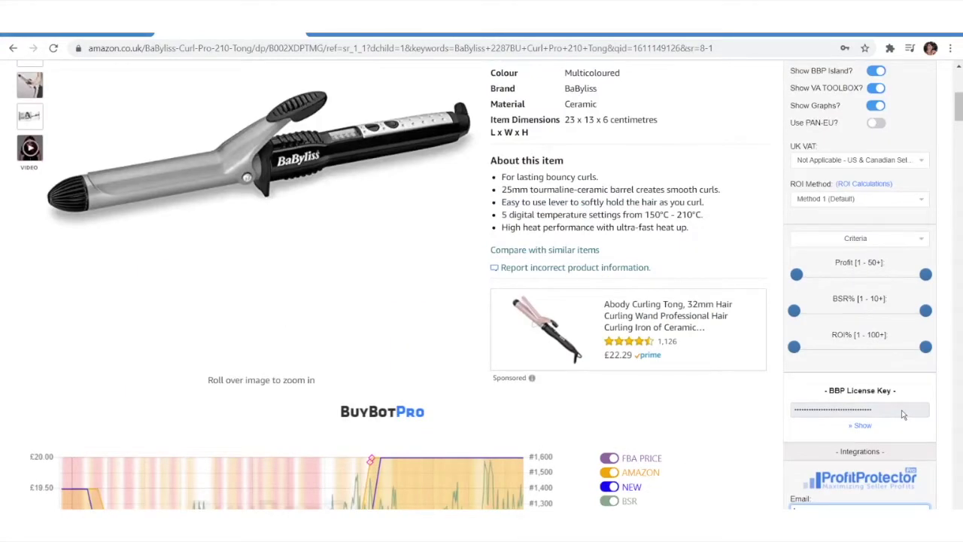
pyautogui.scroll(5, 903, 414)
pyautogui.scroll(1, 902, 415)
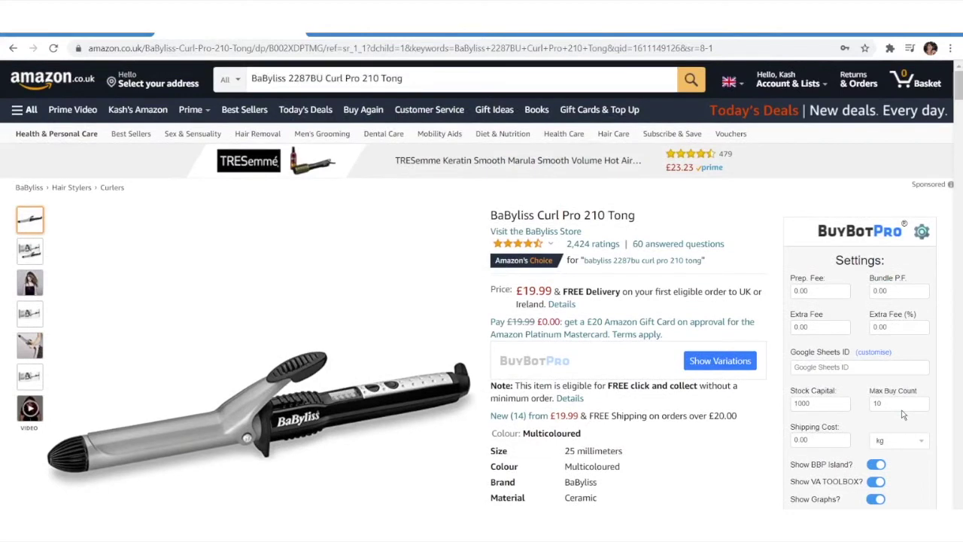
pyautogui.click(922, 233)
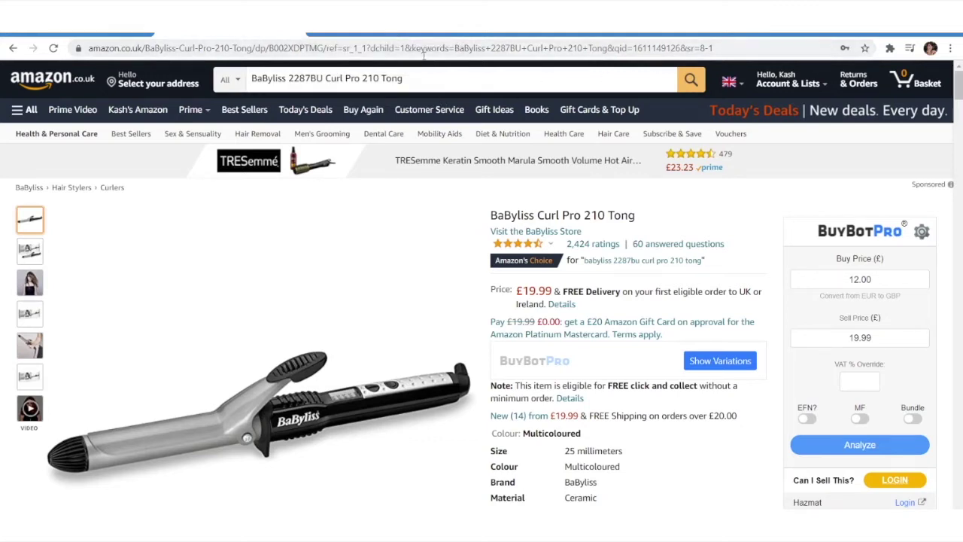
pyautogui.click(514, 16)
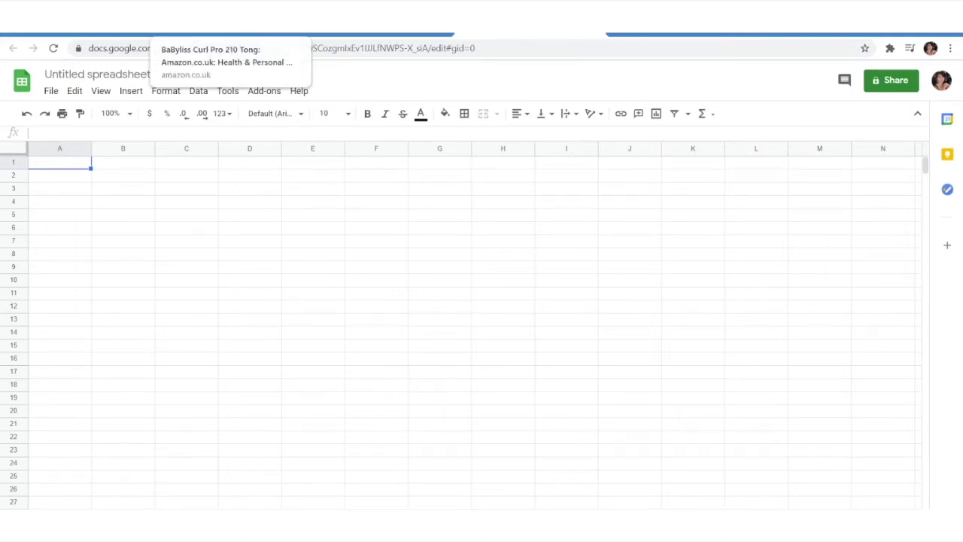
pyautogui.click(226, 19)
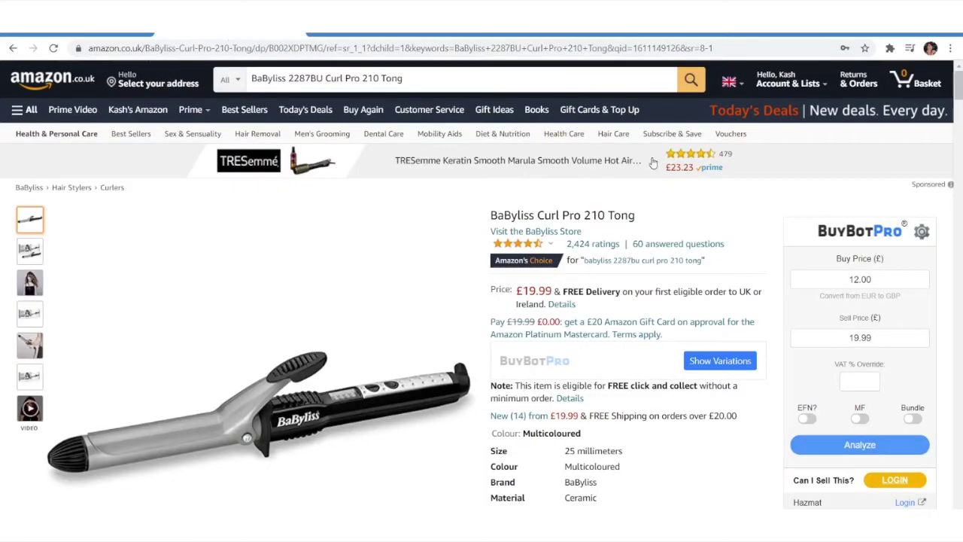
pyautogui.scroll(-1, 691, 181)
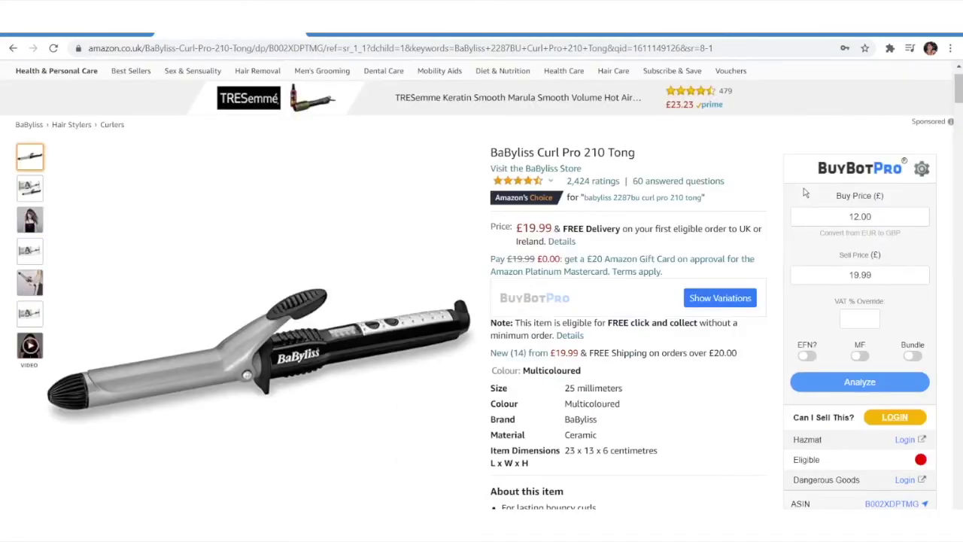
pyautogui.scroll(-1, 781, 171)
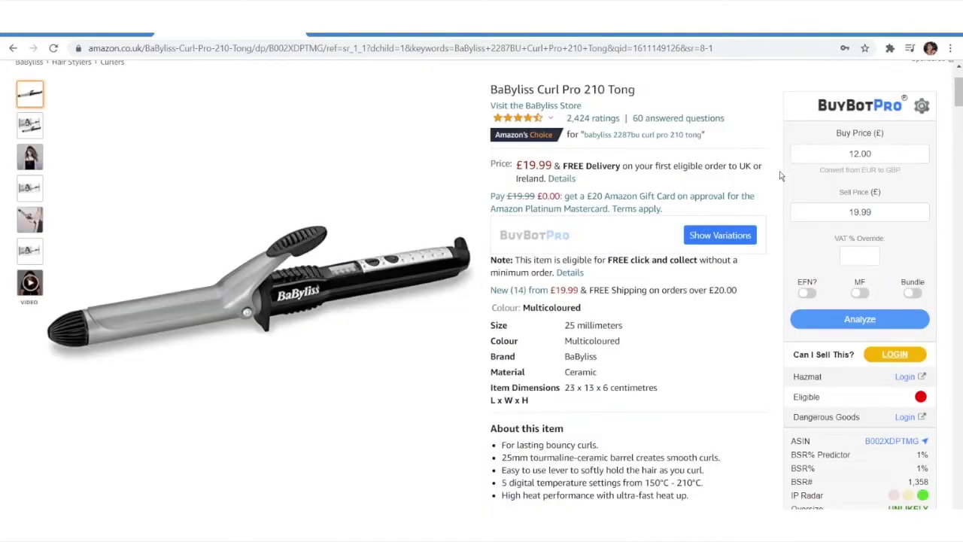
pyautogui.moveTo(922, 396)
pyautogui.scroll(-1, 765, 327)
pyautogui.scroll(1, 764, 327)
# Step: Copy the untitled Google spreadsheet's URL into the Google Sheets ID field of the BuyBotPro settings and save them
pyautogui.click(921, 107)
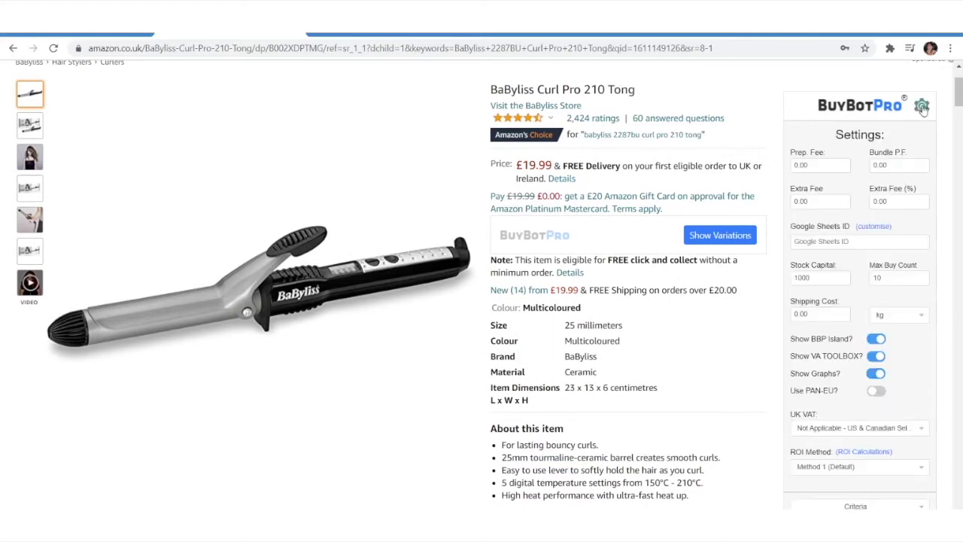
pyautogui.moveTo(803, 234)
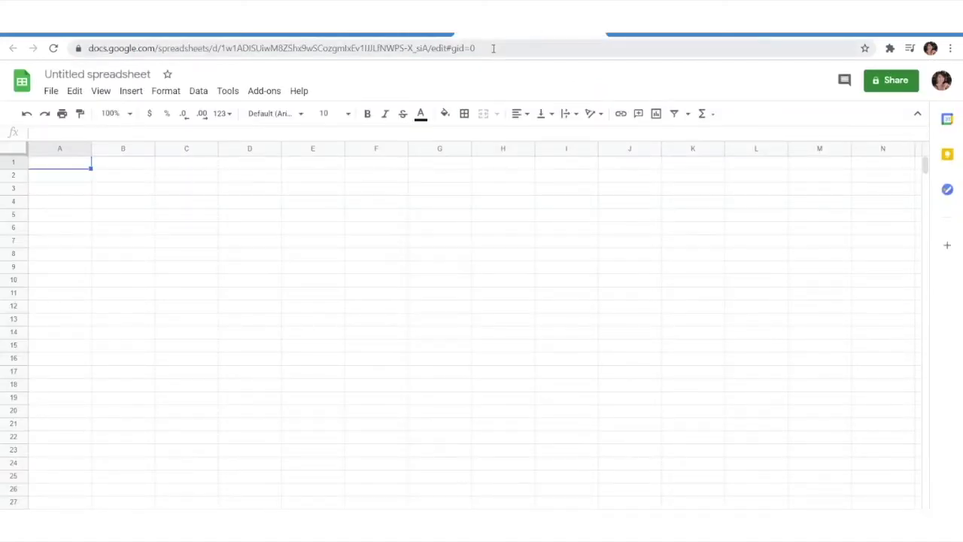
pyautogui.click(492, 48)
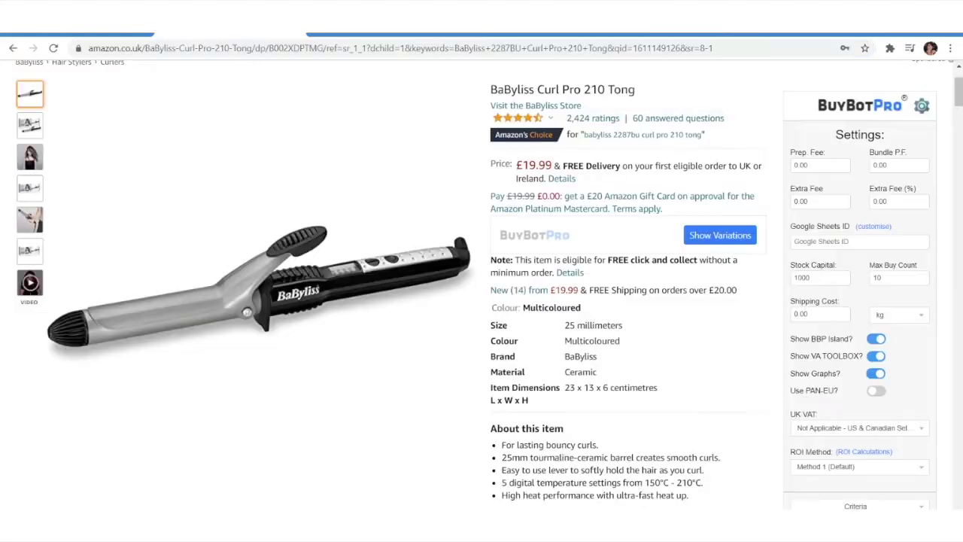
pyautogui.click(884, 240)
pyautogui.hotkey('ctrl', 'v')
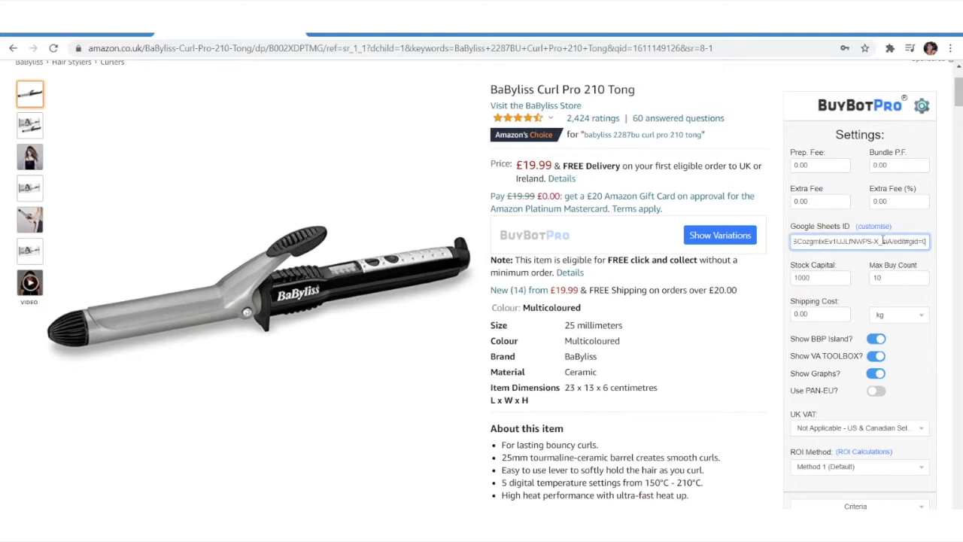
pyautogui.scroll(-6, 870, 260)
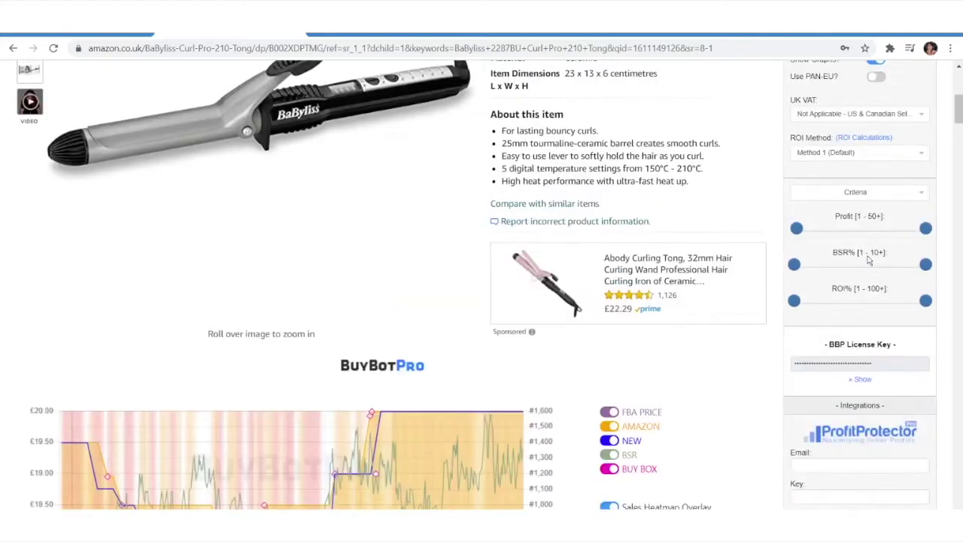
pyautogui.click(858, 416)
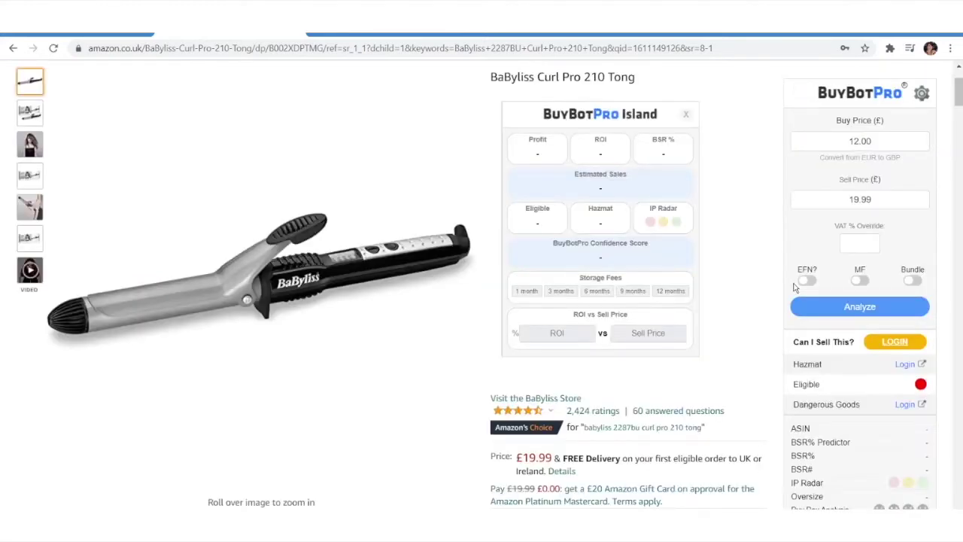
pyautogui.click(558, 35)
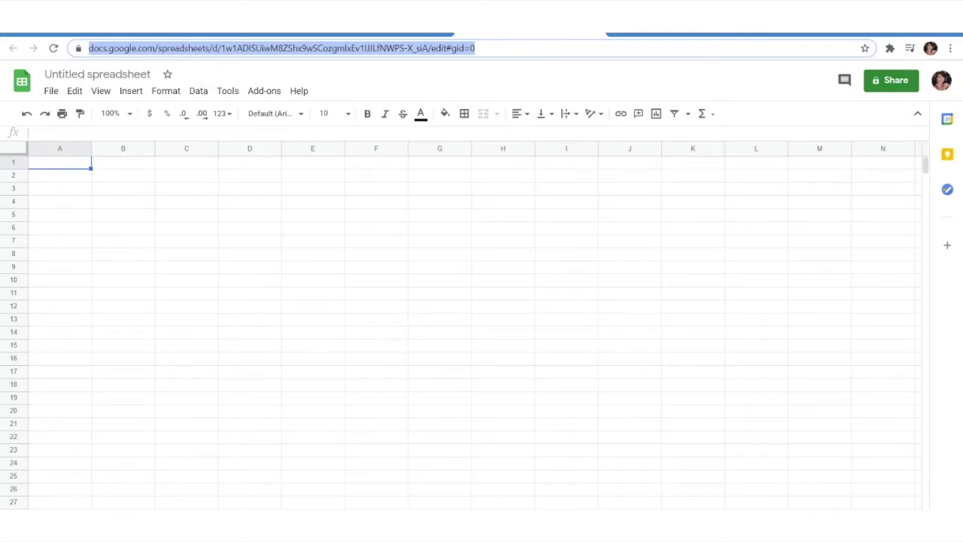
pyautogui.click(230, 34)
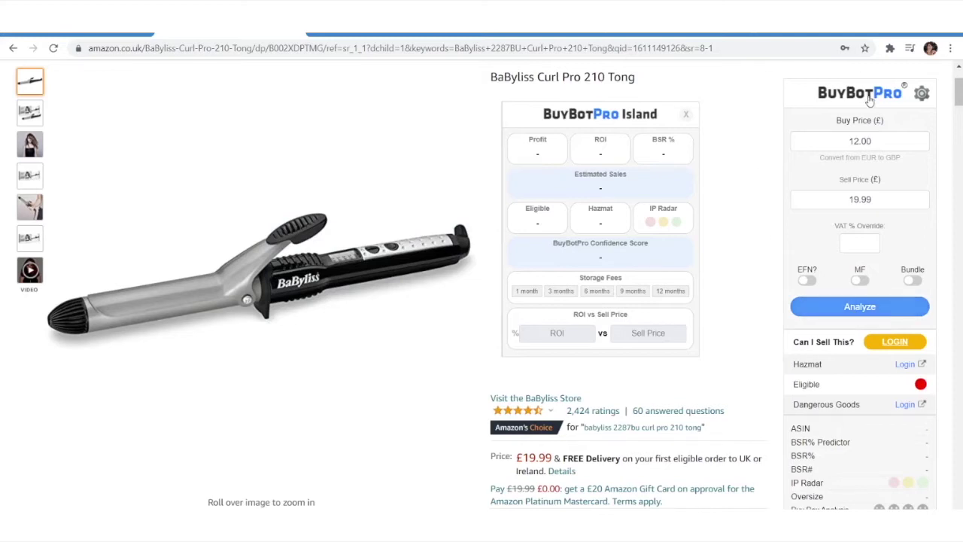
pyautogui.click(530, 34)
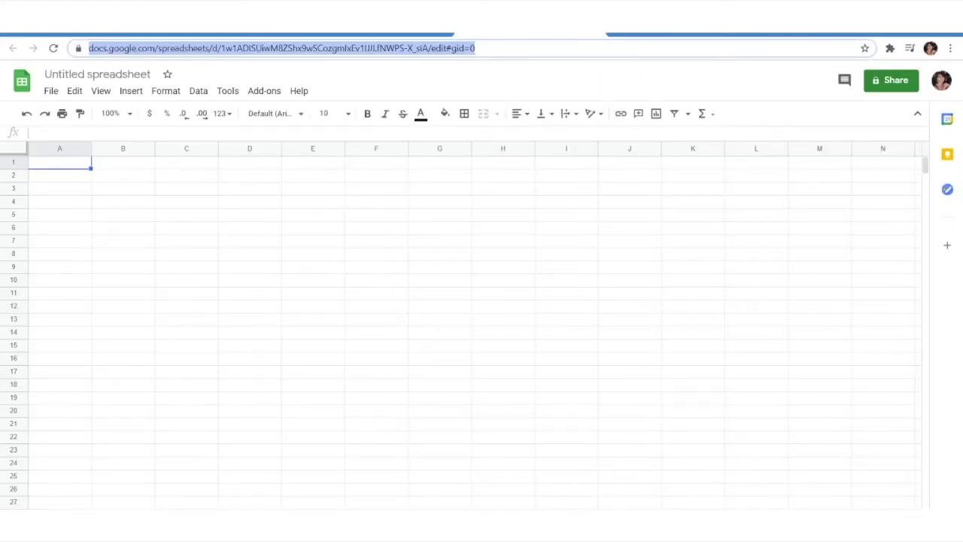
pyautogui.click(234, 34)
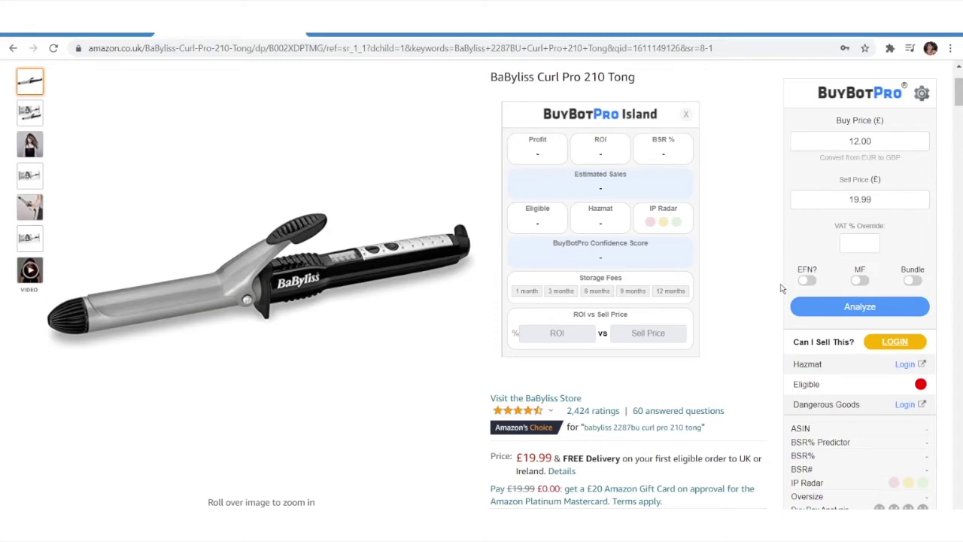
# Step: Run the BuyBotPro analysis on the BaByliss curling tong and export its data to the linked Google Sheet
pyautogui.click(827, 313)
pyautogui.scroll(-1, 745, 260)
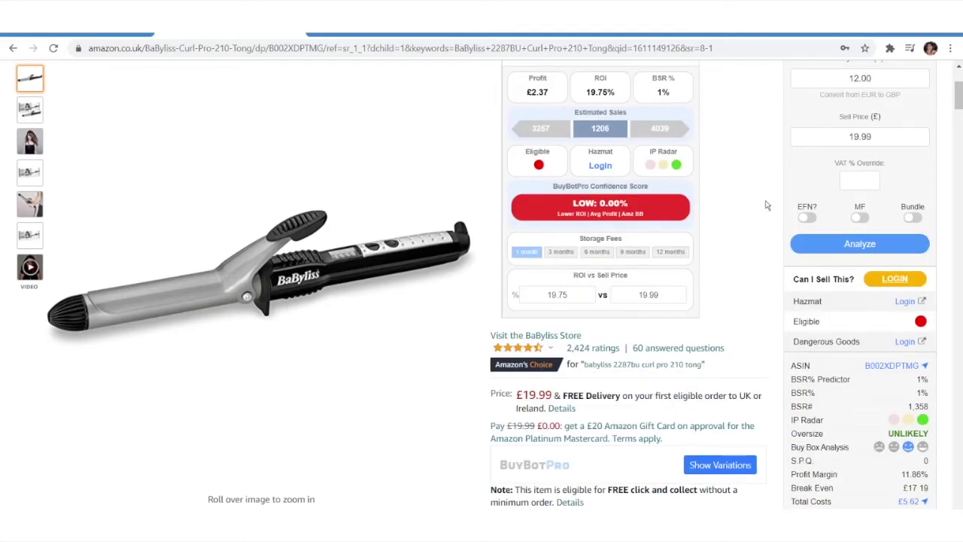
pyautogui.scroll(-1, 766, 196)
pyautogui.scroll(-1, 766, 196)
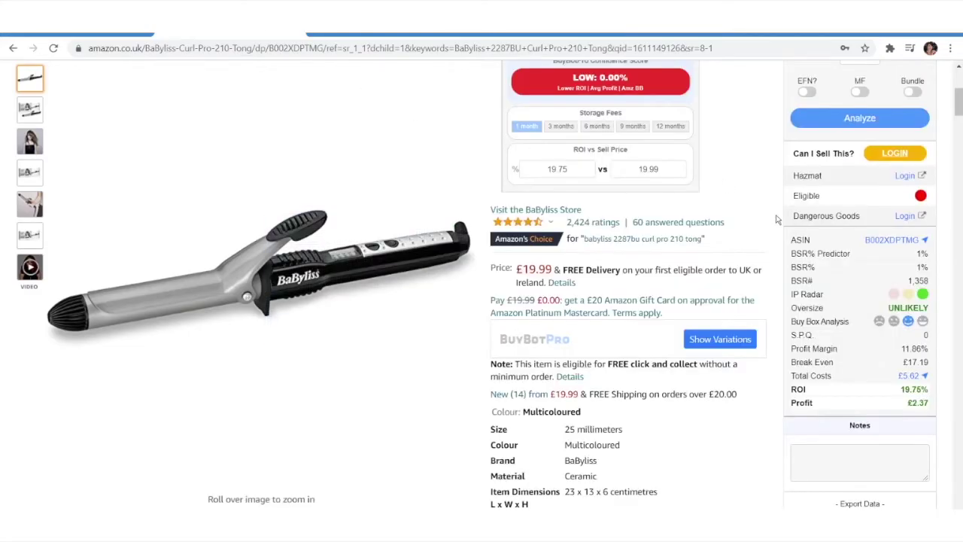
pyautogui.scroll(-3, 777, 219)
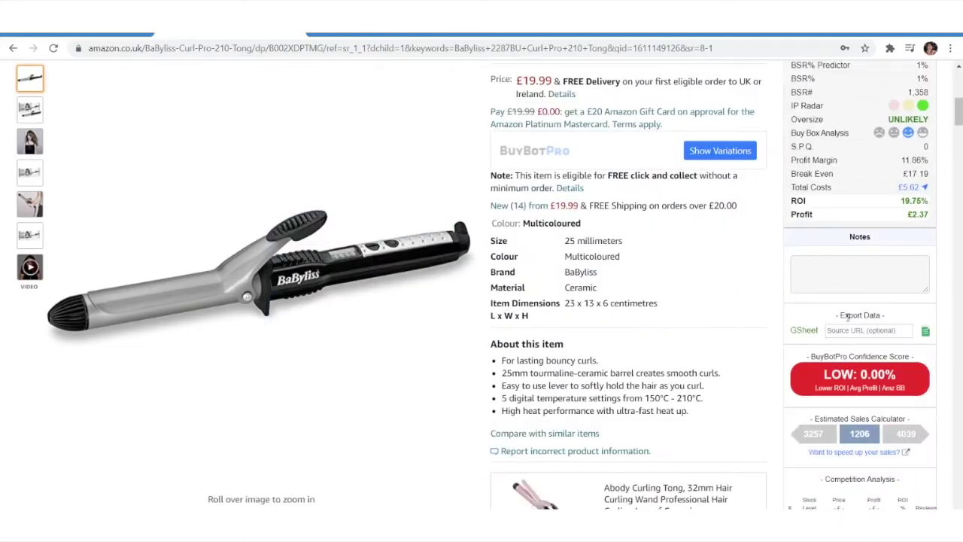
pyautogui.click(926, 332)
pyautogui.scroll(8, 895, 354)
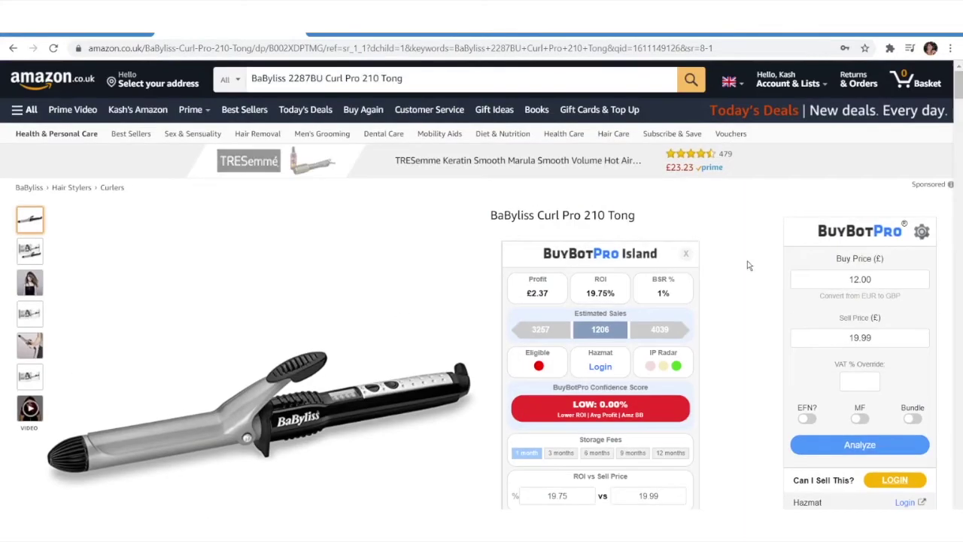
# Step: Switch to the Google Sheets spreadsheet and examine the exported product row across all its columns
pyautogui.click(540, 36)
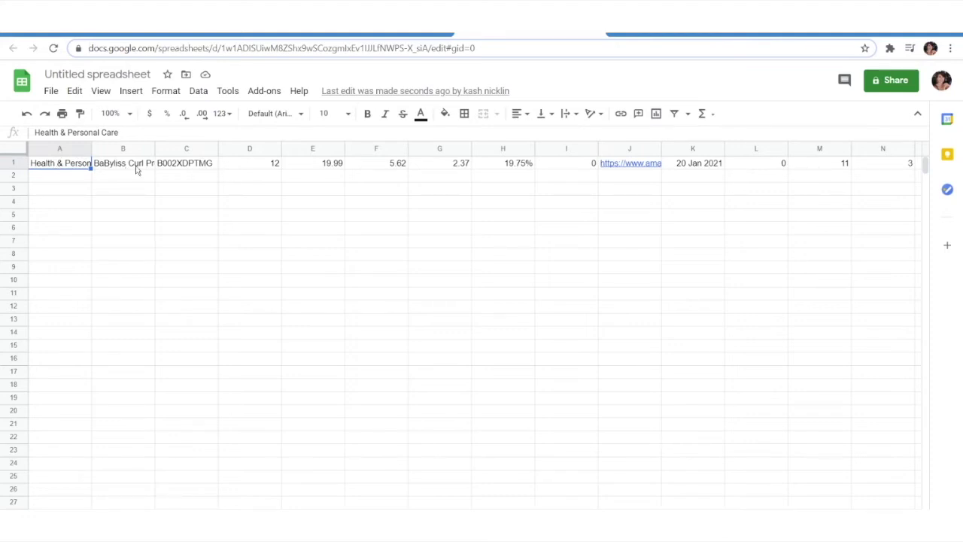
pyautogui.click(276, 168)
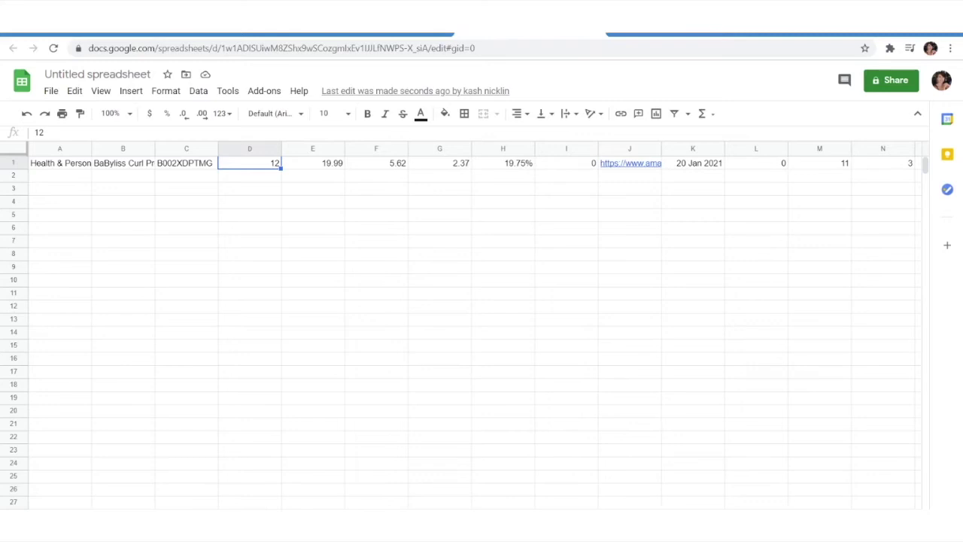
pyautogui.hscroll(6, 474, 301)
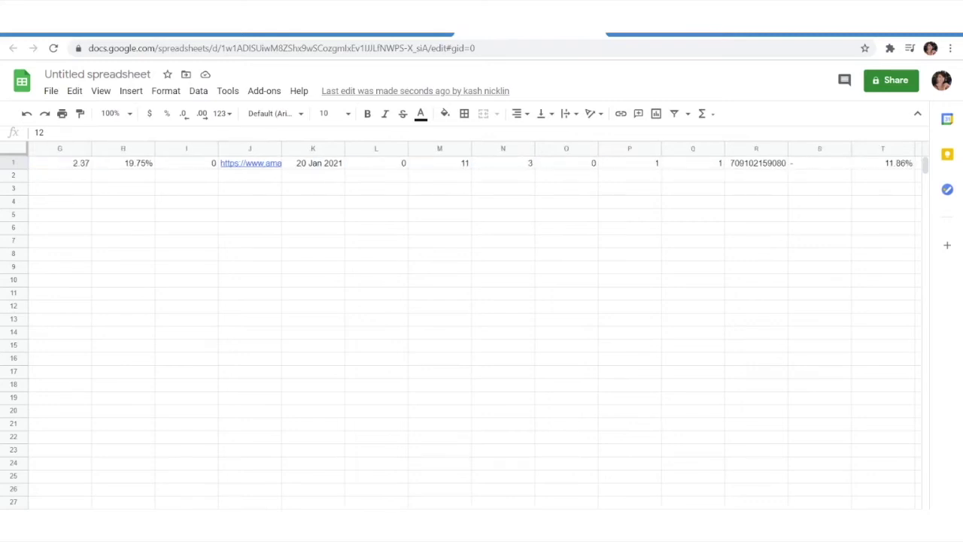
pyautogui.hscroll(-6, 372, 440)
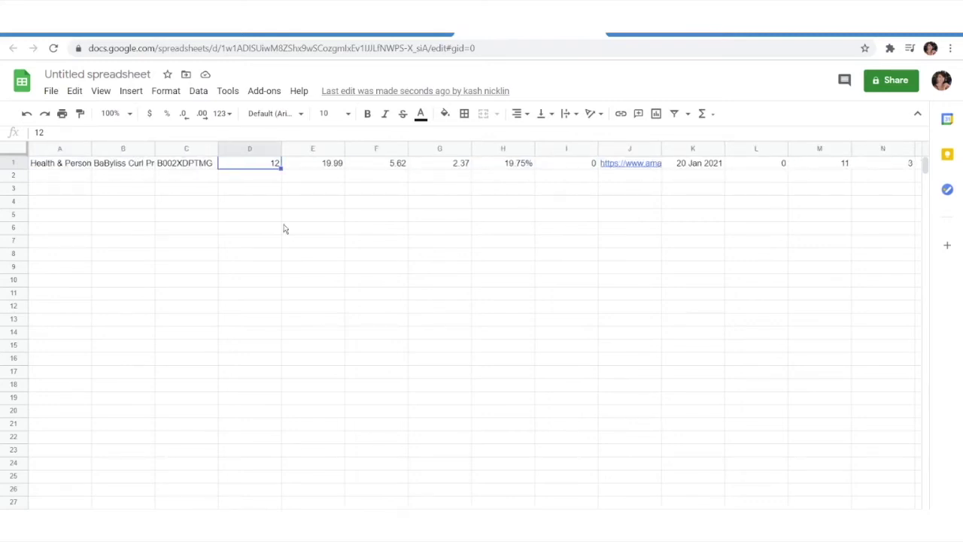
# Step: Switch back to the Amazon product page and open the Google Sheets column customisation in the BuyBotPro settings
pyautogui.click(239, 39)
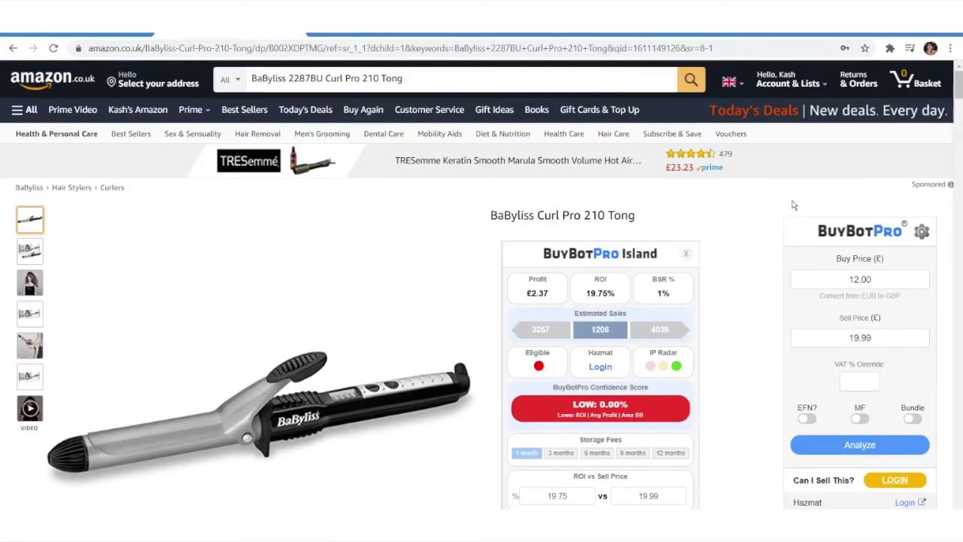
pyautogui.scroll(-2, 915, 119)
pyautogui.click(921, 106)
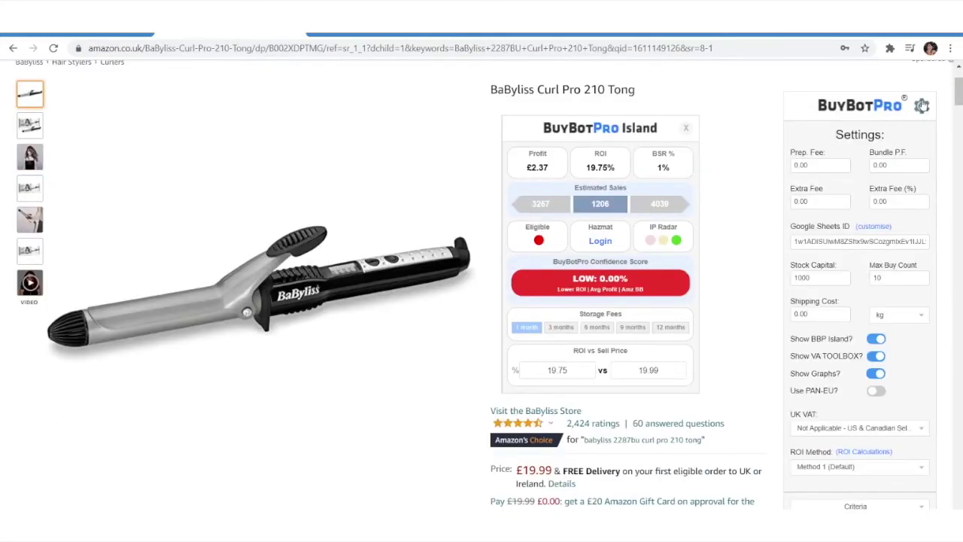
pyautogui.click(874, 227)
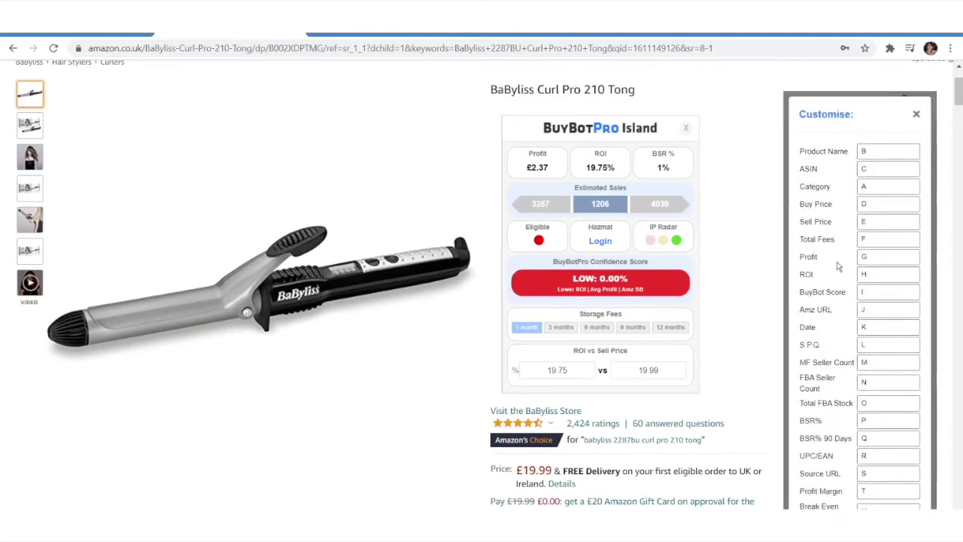
pyautogui.scroll(-2, 827, 223)
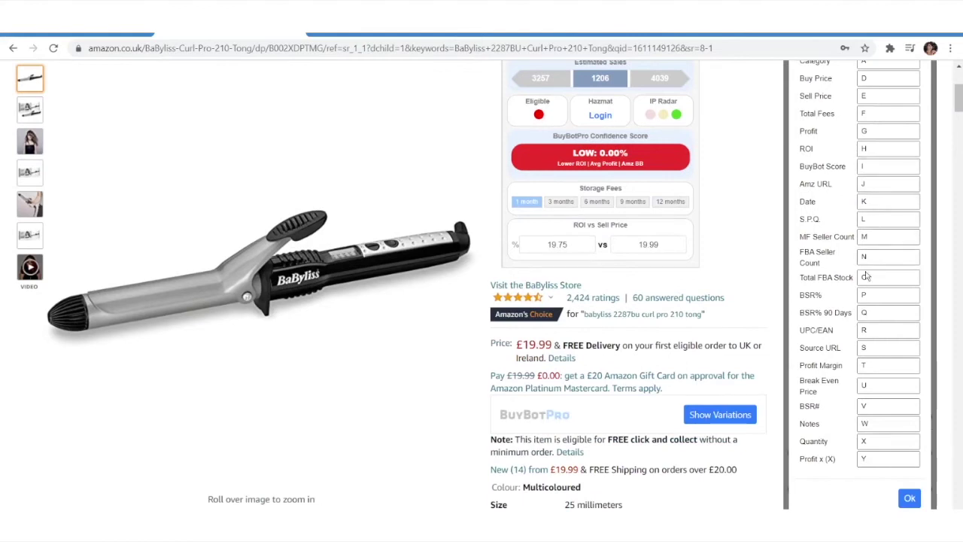
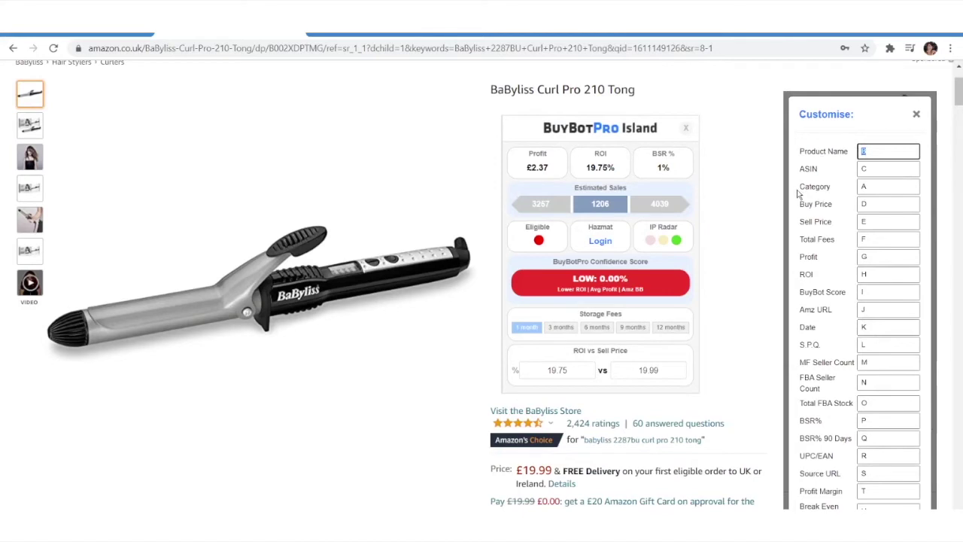
# Step: Assign Product Name to column A, ASIN to column B and Category to column C in the export customisation
pyautogui.write('A')
pyautogui.press('Tab')
pyautogui.write('B')
pyautogui.press('Tab')
pyautogui.write('C')
pyautogui.doubleClick(868, 169)
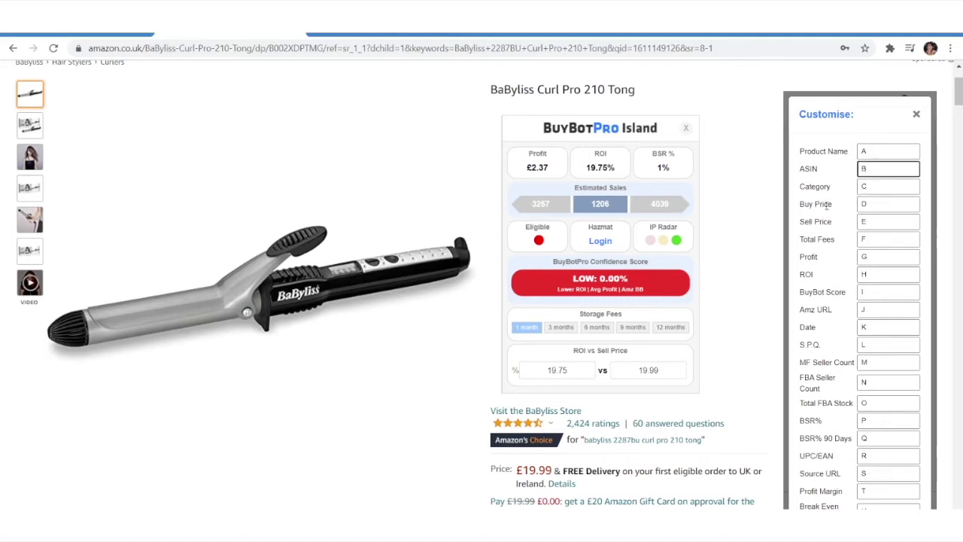
# Step: Reassign Buy Price to column B and ASIN to column D in the export customisation
pyautogui.click(877, 205)
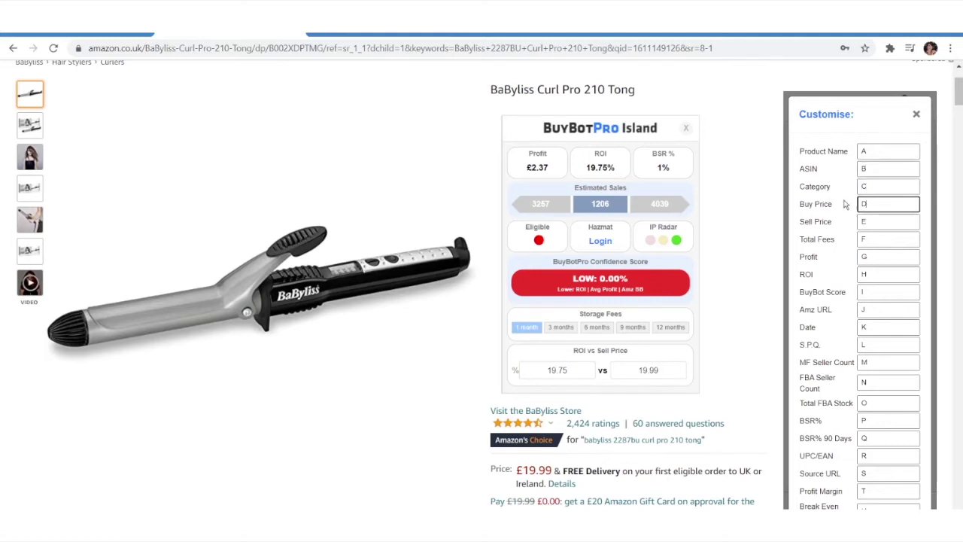
pyautogui.doubleClick(873, 203)
pyautogui.click(871, 170)
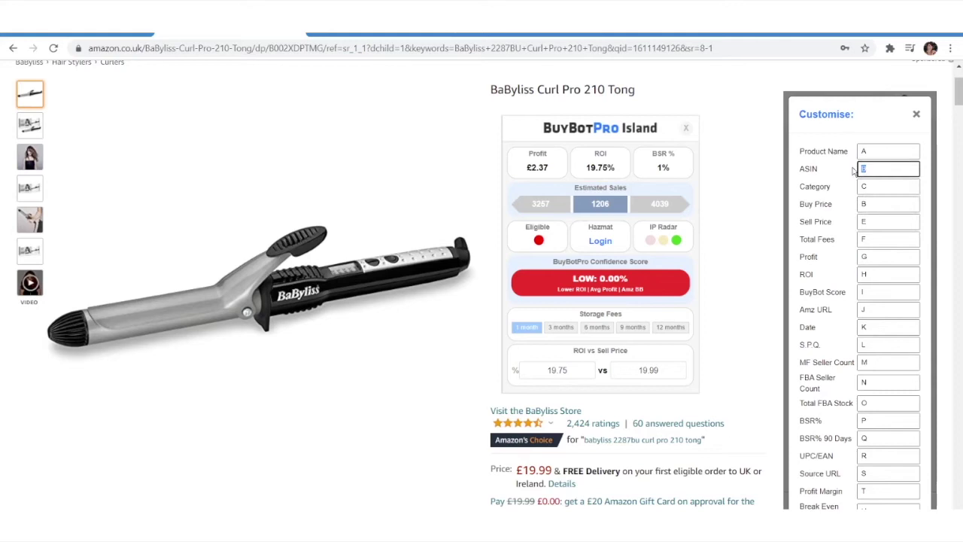
pyautogui.click(877, 204)
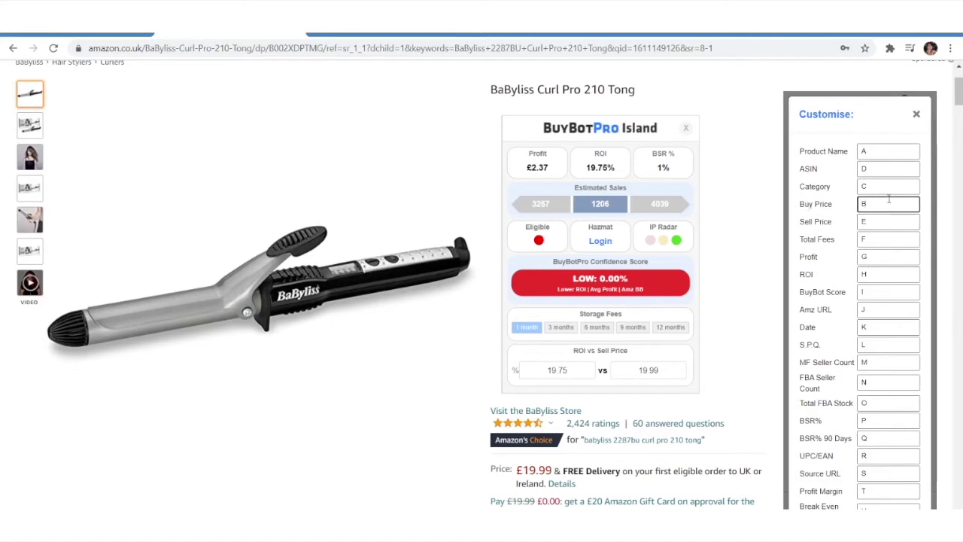
# Step: Check the current column order in the spreadsheet, then accept the customised columns and save the BuyBotPro settings
pyautogui.click(554, 30)
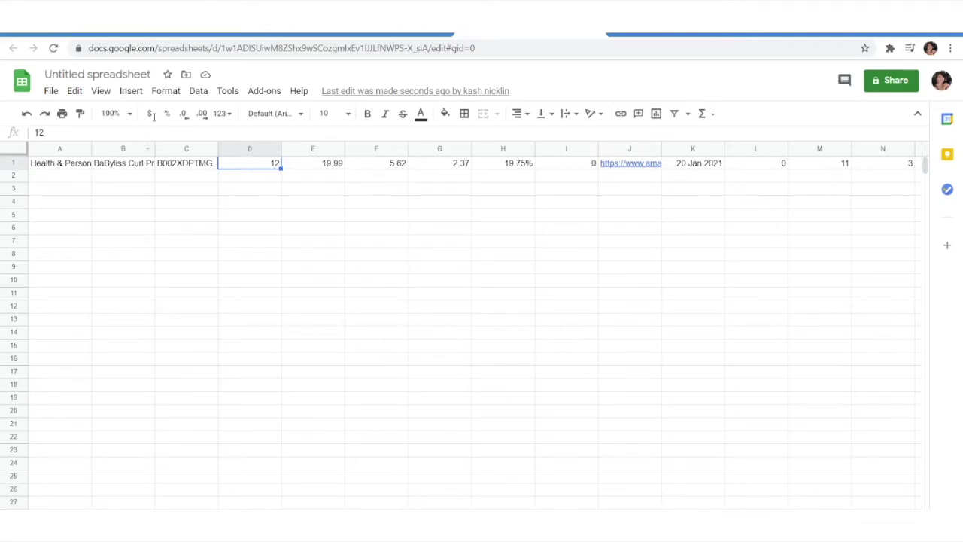
pyautogui.hotkey('ctrl', 'Tab')
pyautogui.scroll(-5, 888, 180)
pyautogui.click(908, 436)
pyautogui.scroll(-2, 906, 438)
pyautogui.click(896, 444)
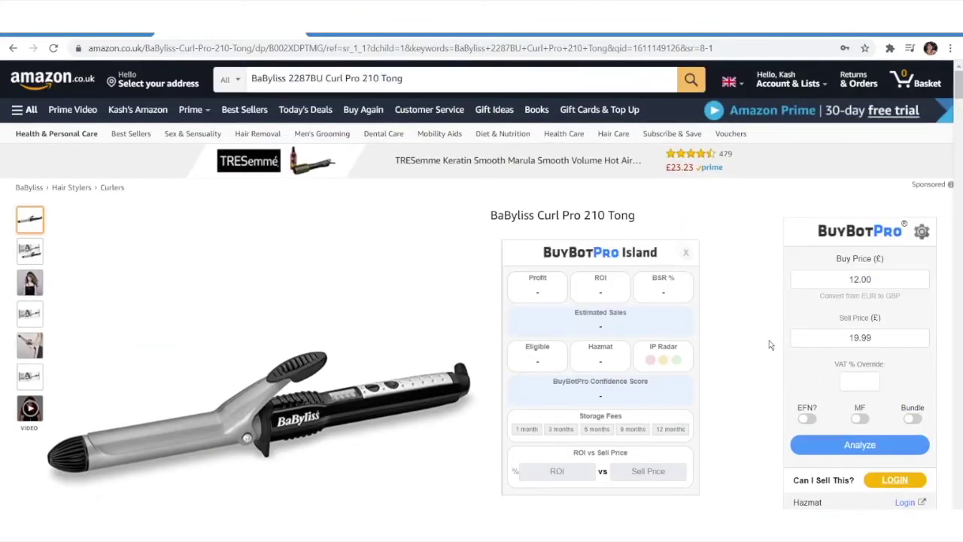
# Step: Rerun the BuyBotPro analysis on the curling tong, export its data again and check the new row in the Google Sheet
pyautogui.hotkey('ctrl', 'Tab')
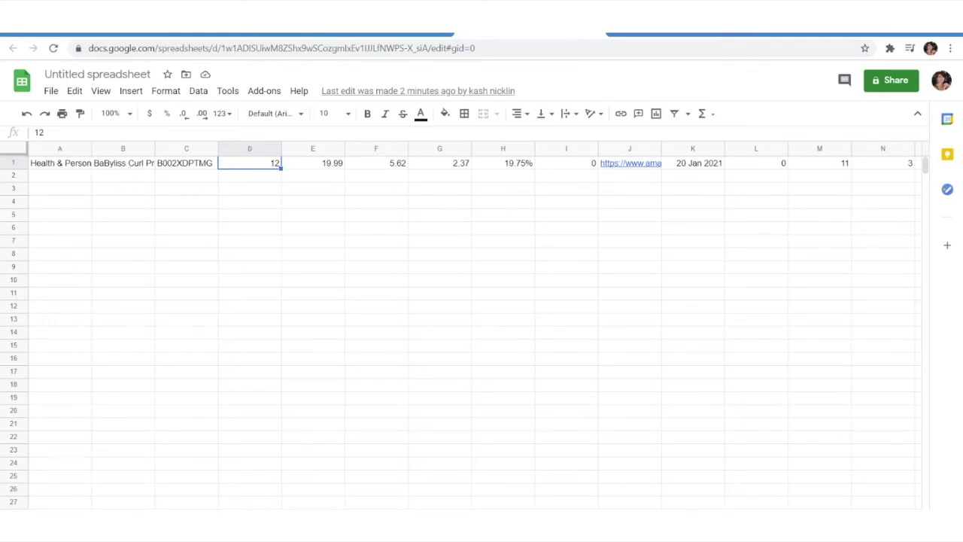
pyautogui.hotkey('ctrl', 'Tab')
pyautogui.scroll(-3, 782, 240)
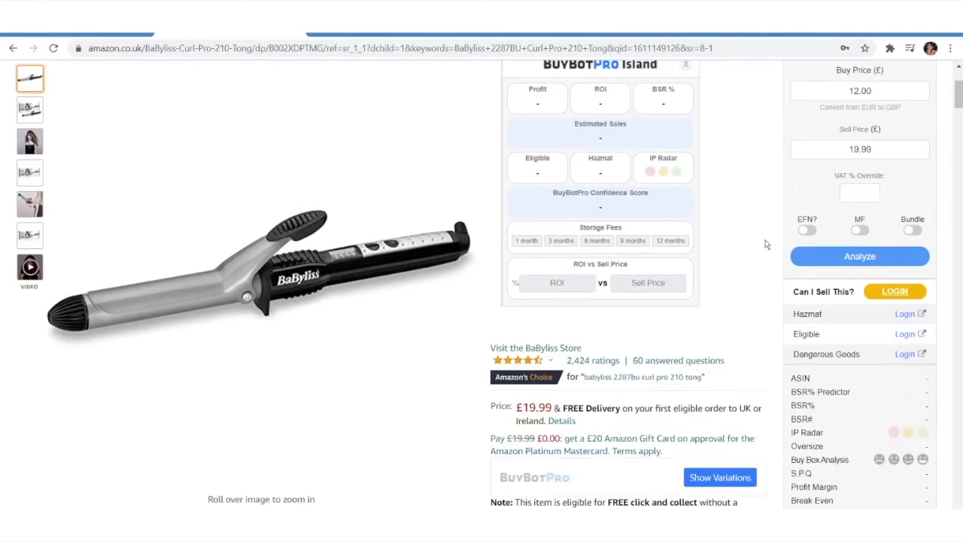
pyautogui.click(817, 258)
pyautogui.scroll(-3, 773, 307)
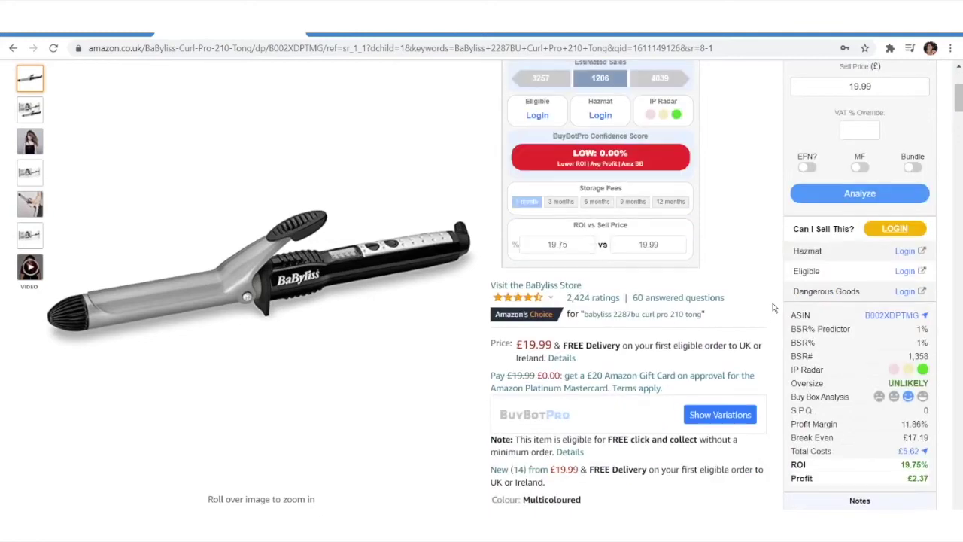
pyautogui.click(925, 407)
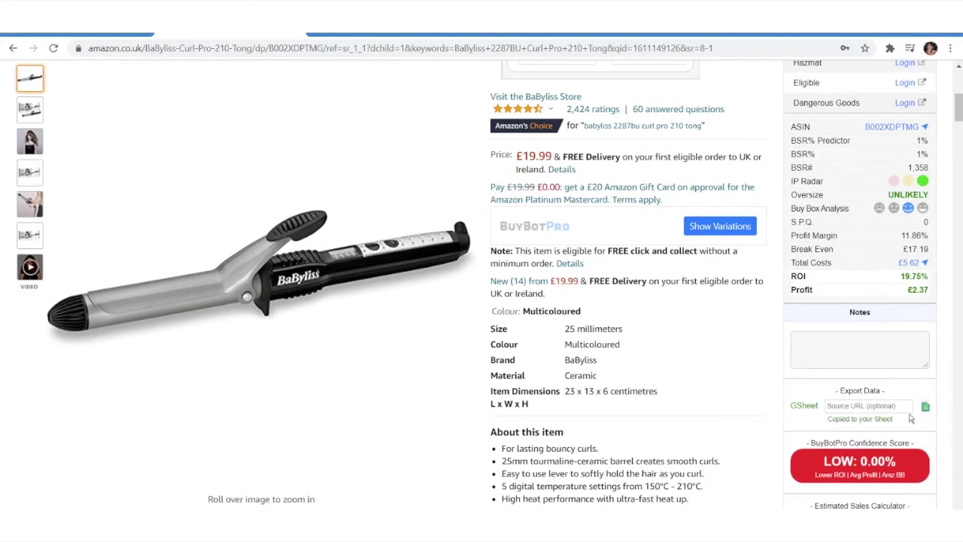
pyautogui.hotkey('ctrl', 'Tab')
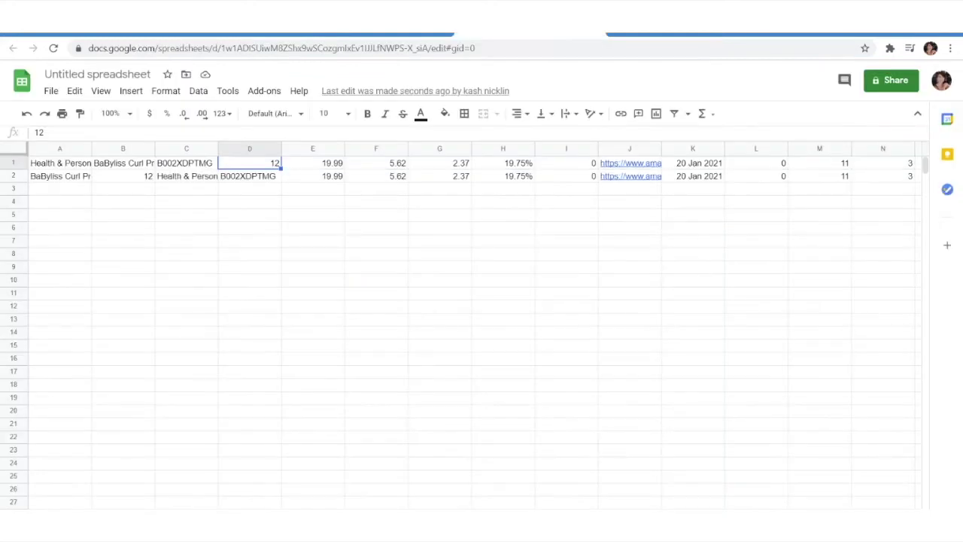
pyautogui.click(148, 177)
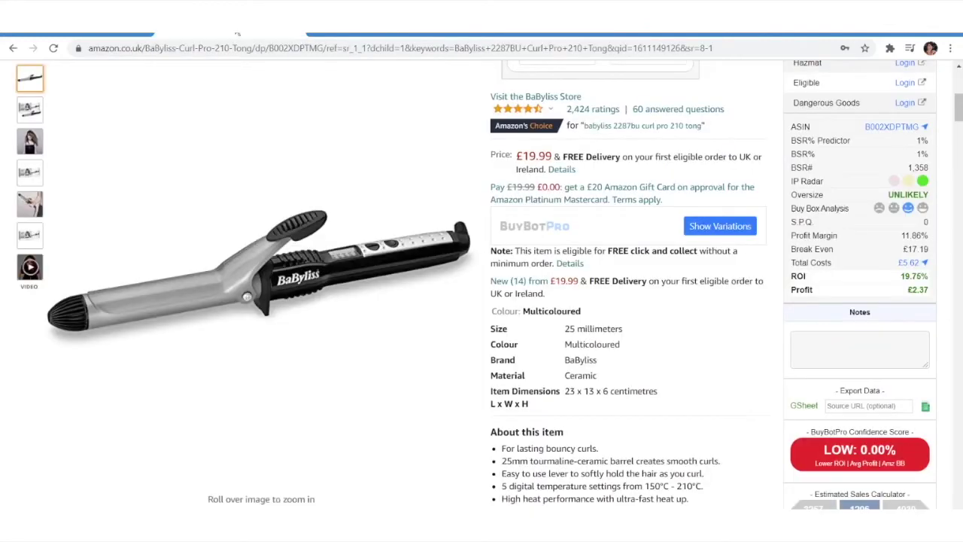
# Step: Reopen the Google Sheets column customisation, review the column letters assigned to all fields, and close it
pyautogui.scroll(2, 936, 130)
pyautogui.click(922, 169)
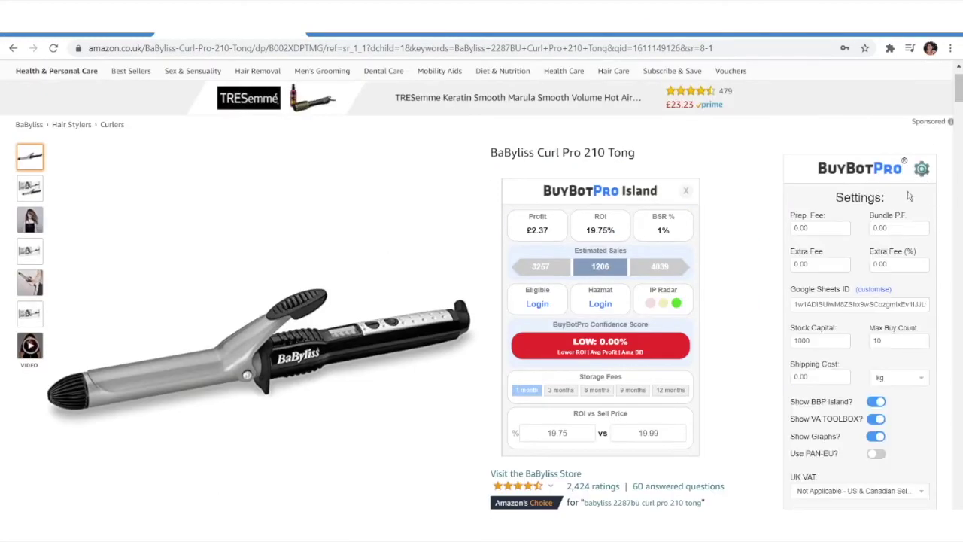
pyautogui.click(873, 289)
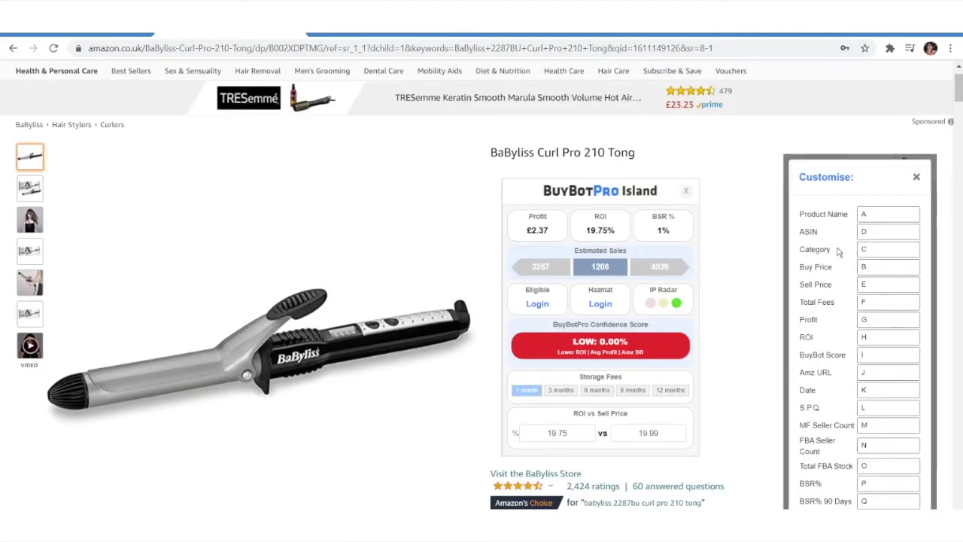
pyautogui.scroll(-3, 863, 335)
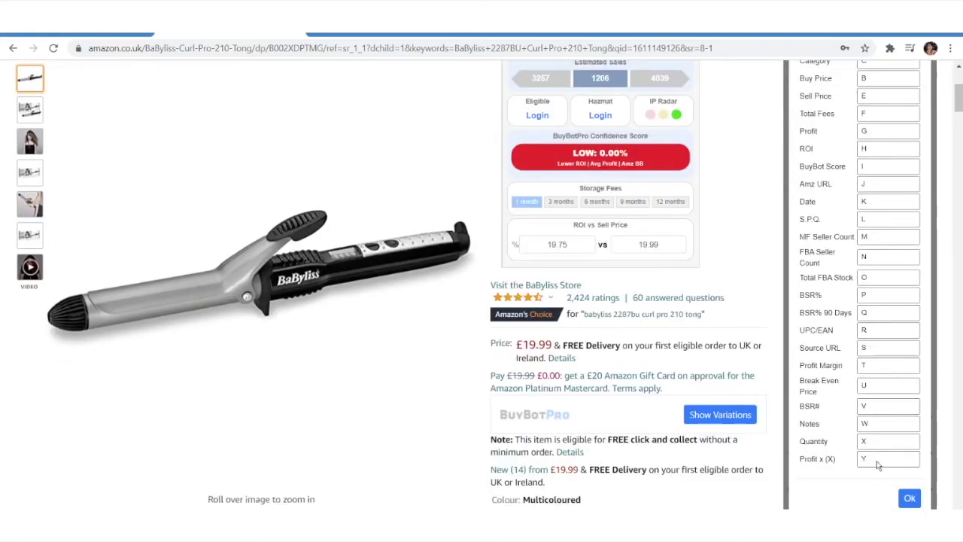
pyautogui.scroll(1, 855, 396)
pyautogui.scroll(1, 854, 397)
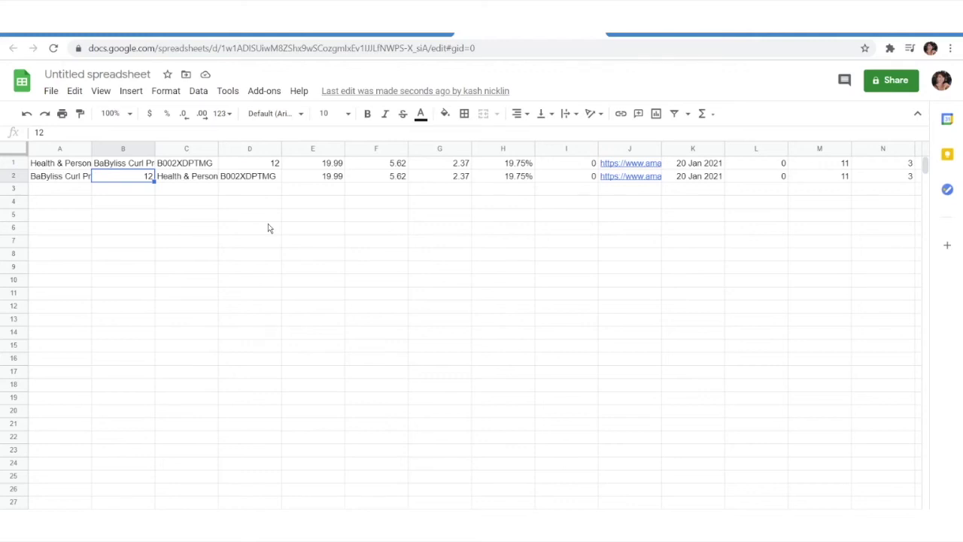
pyautogui.hotkey('ctrl', '2')
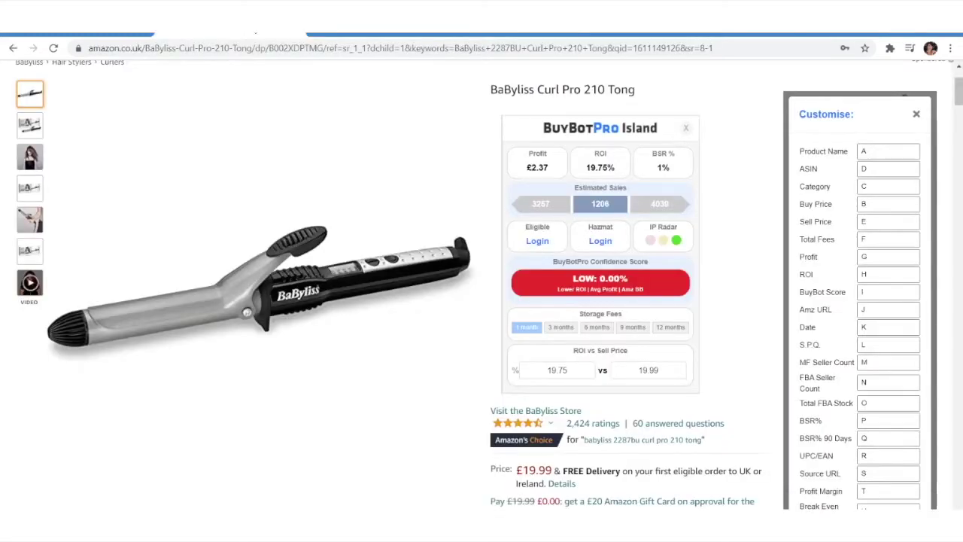
pyautogui.click(916, 114)
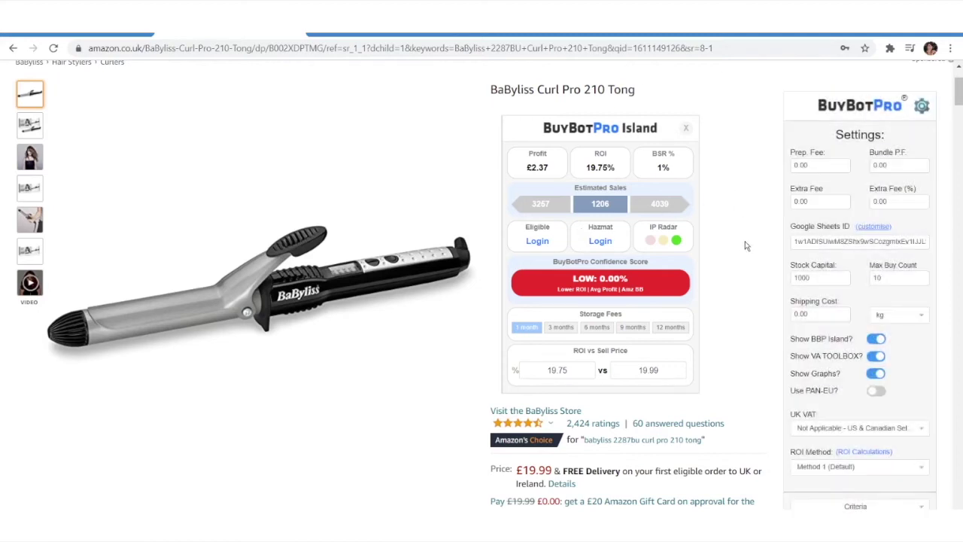
# Step: Find the optional Source URL field in BuyBotPro's Export Data section and close the BuyBotPro Island on the product page
pyautogui.scroll(-3, 775, 183)
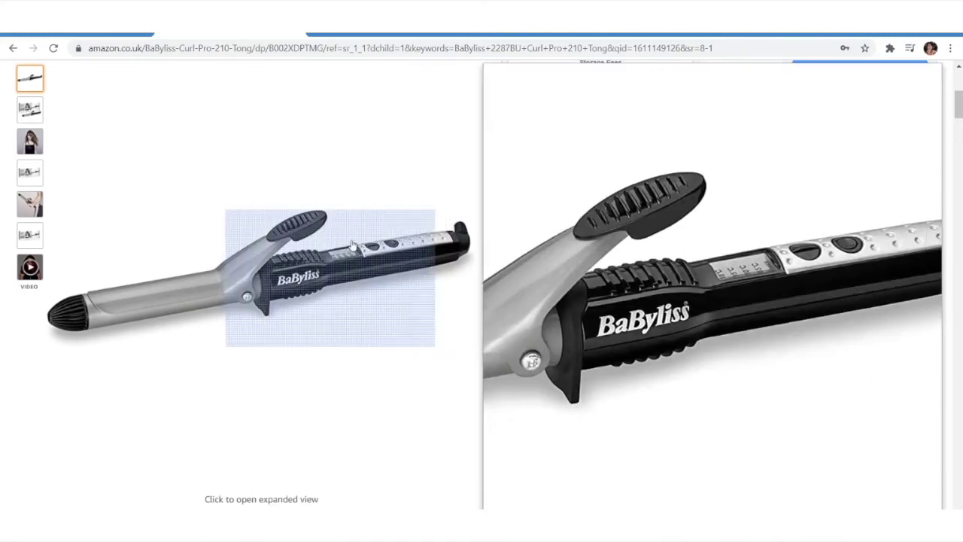
pyautogui.scroll(-2, 757, 406)
pyautogui.click(861, 343)
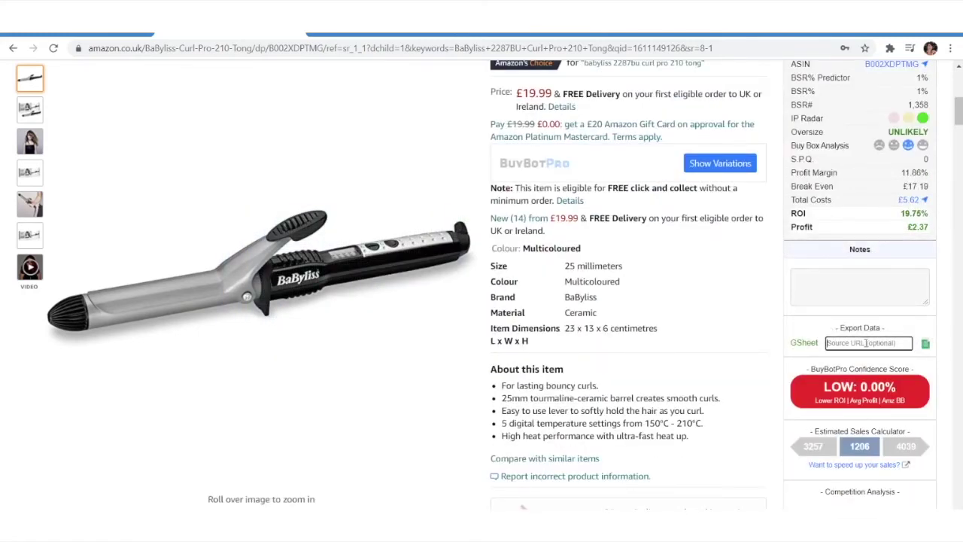
pyautogui.scroll(5, 771, 328)
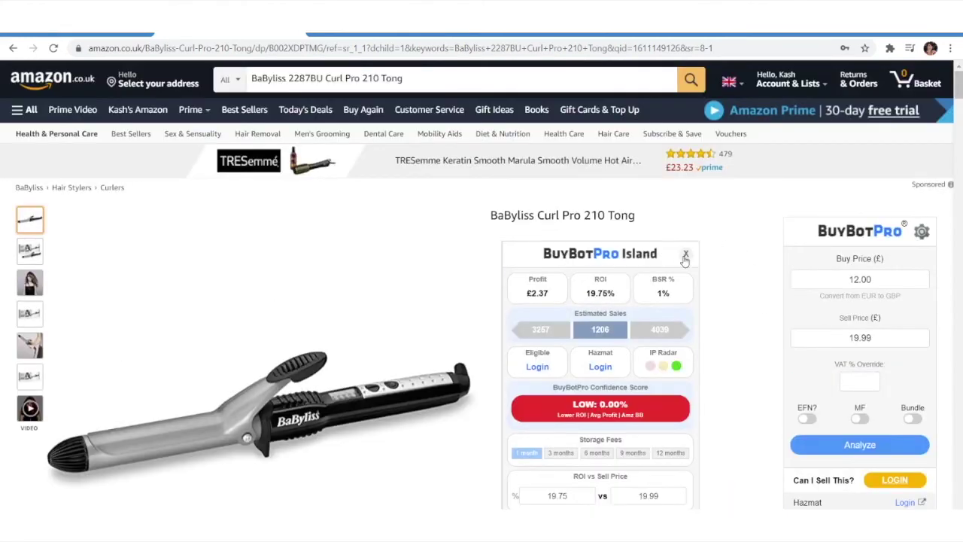
pyautogui.click(684, 257)
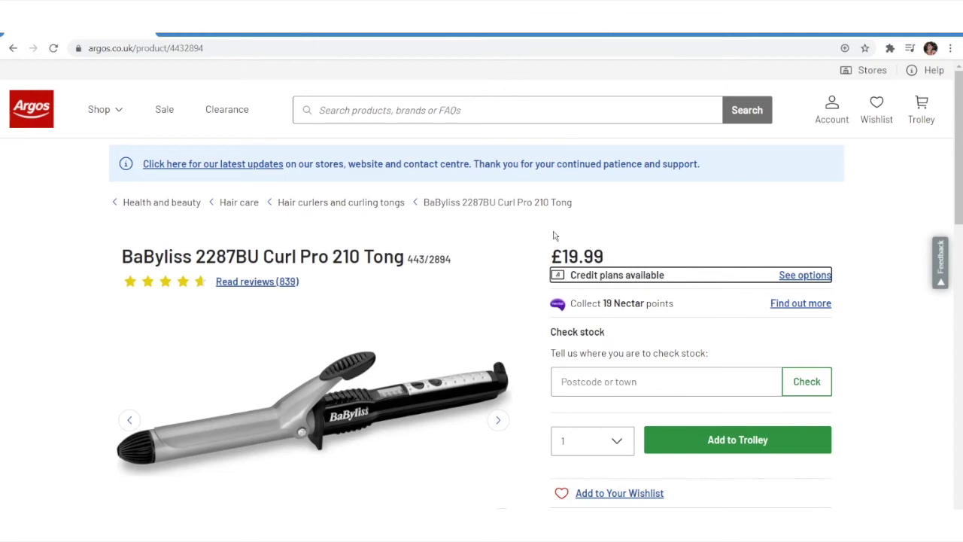
# Step: Copy the Argos product page's URL into BuyBotPro's Source URL field and export the curling tong's data to the Google Sheet
pyautogui.click(241, 49)
pyautogui.hotkey('ctrl', 'c')
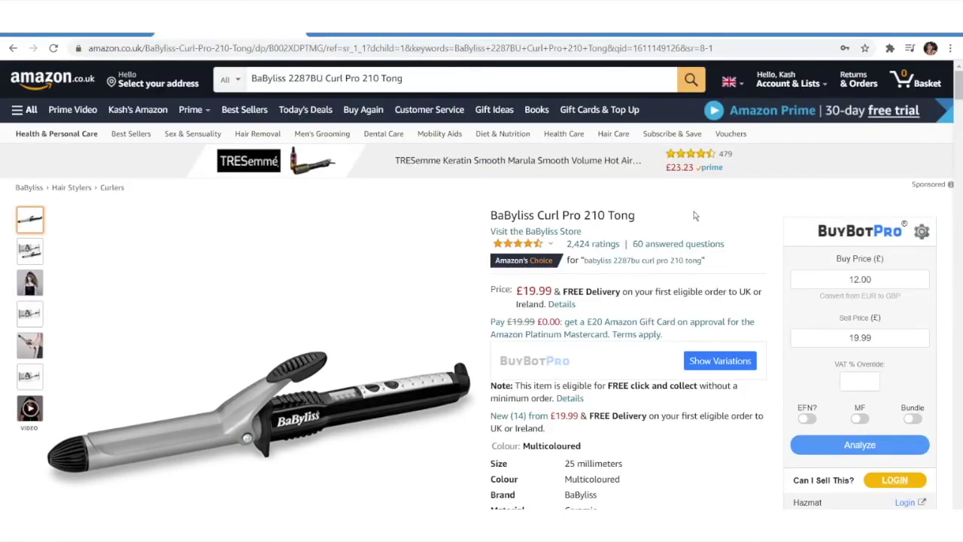
pyautogui.scroll(-4, 745, 232)
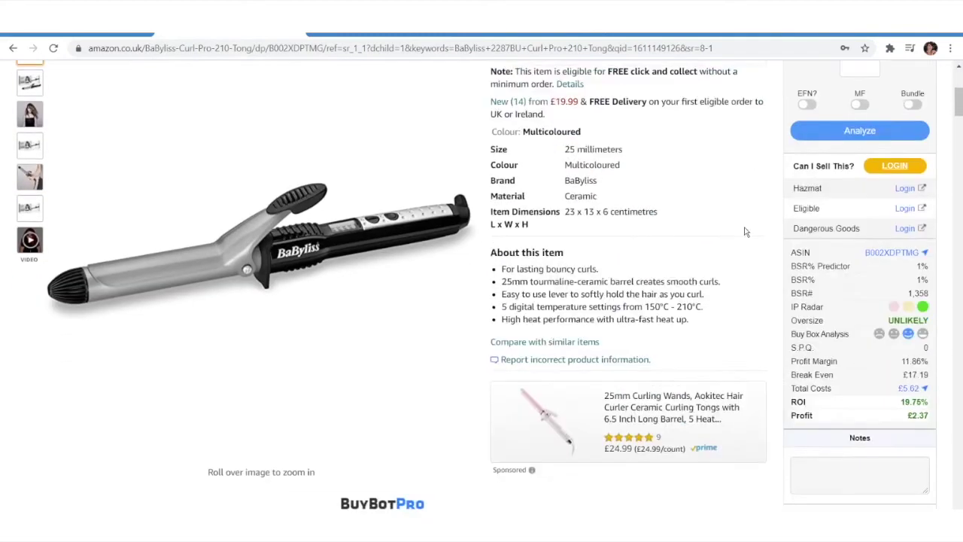
pyautogui.scroll(-3, 744, 232)
pyautogui.click(850, 344)
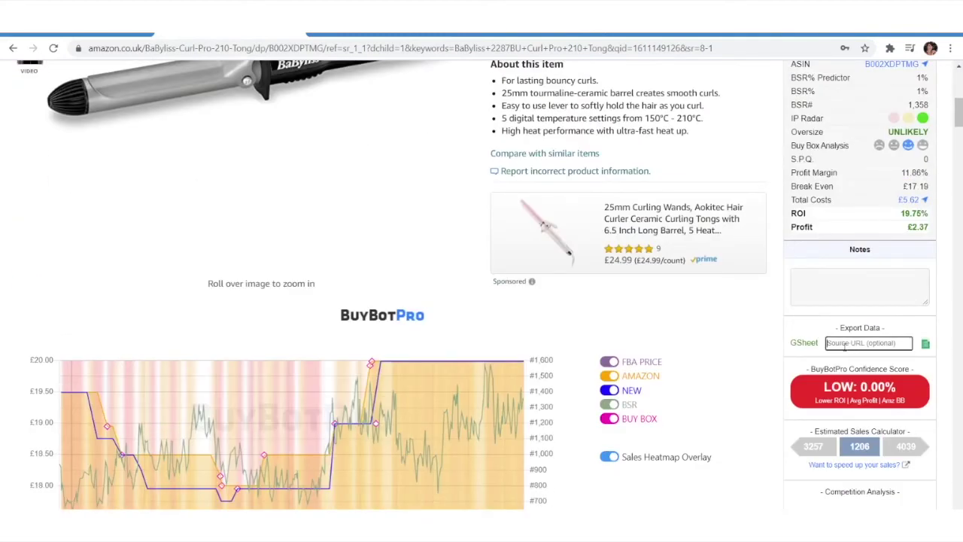
pyautogui.hotkey('ctrl', 'v')
pyautogui.click(924, 345)
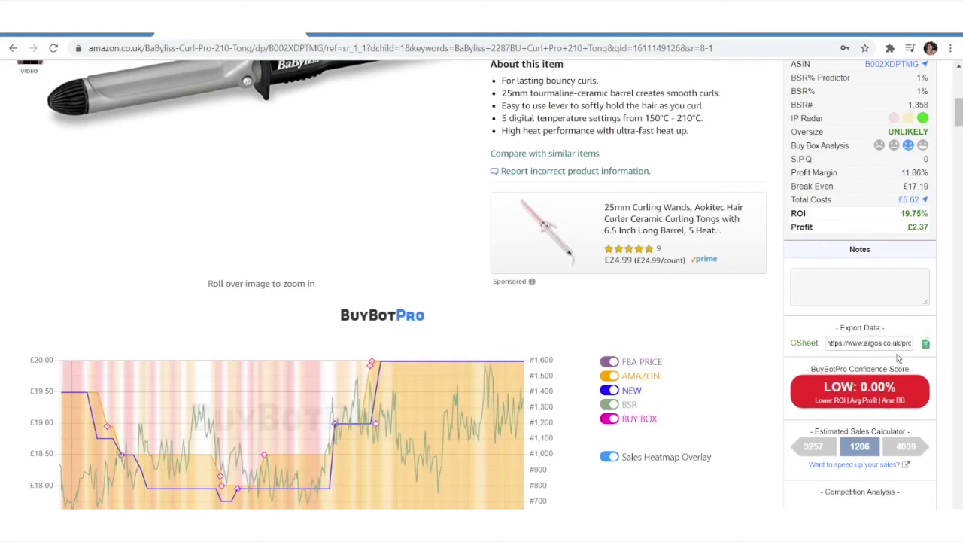
# Step: Switch to the spreadsheet and widen column S to show more of the exported Argos source link
pyautogui.scroll(6, 896, 358)
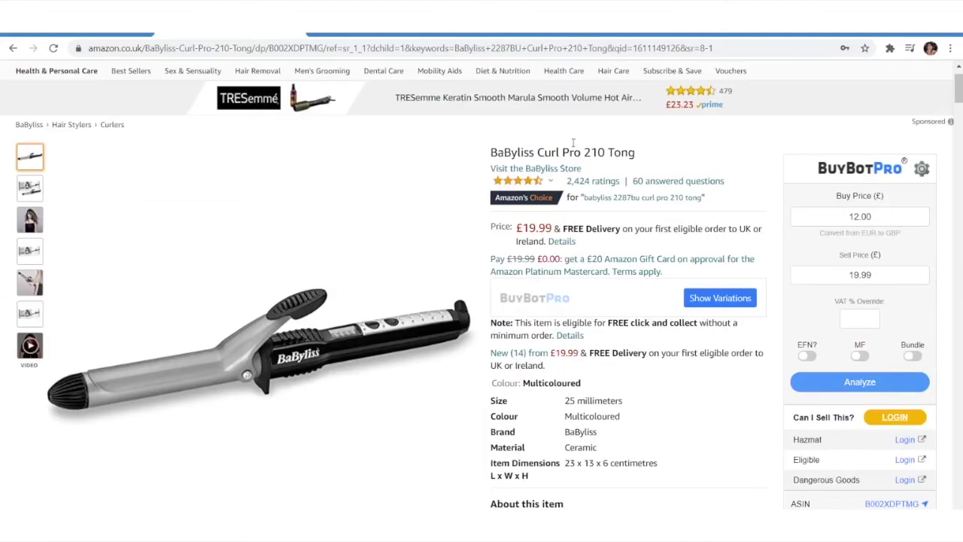
pyautogui.hotkey('ctrl', 'Tab')
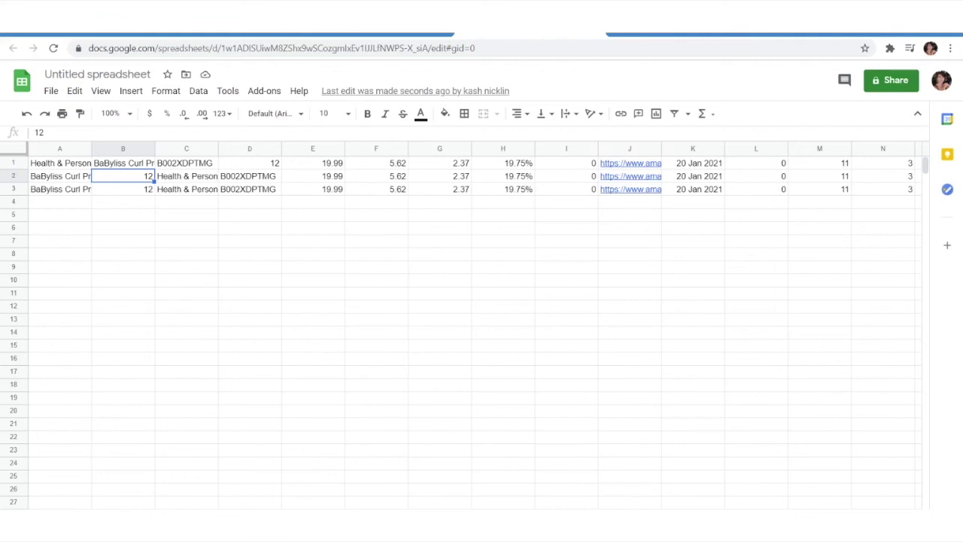
pyautogui.hscroll(8, 474, 301)
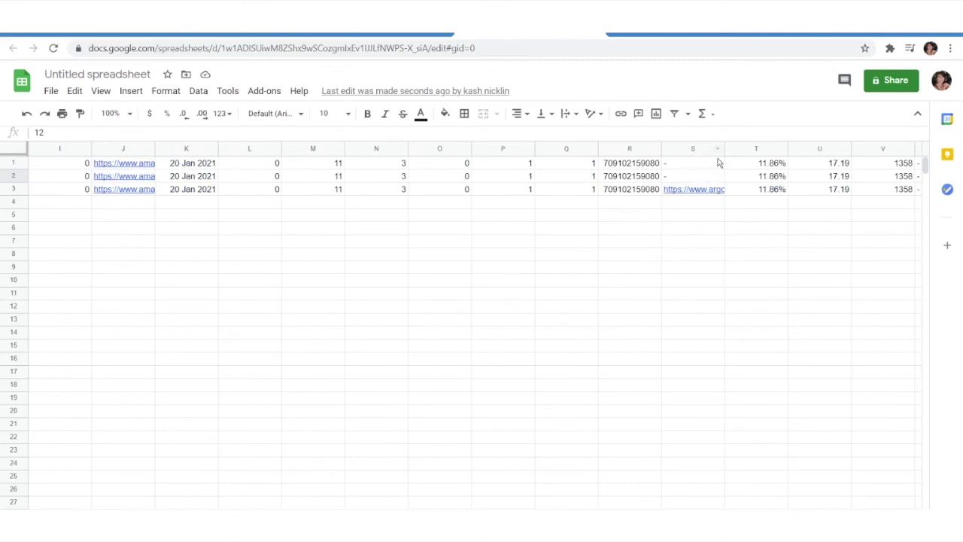
pyautogui.moveTo(725, 148); pyautogui.dragTo(797, 148)
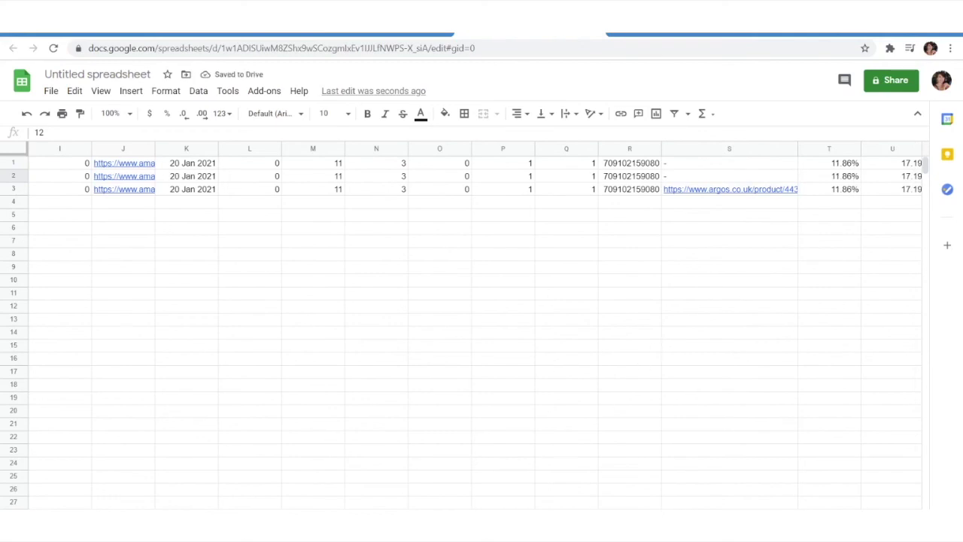
# Step: Switch to the Amazon product page, add the BuyBotPro note "Yep looks like a great deal!" and export the data to the Google Sheet
pyautogui.hotkey('ctrl', 'Tab')
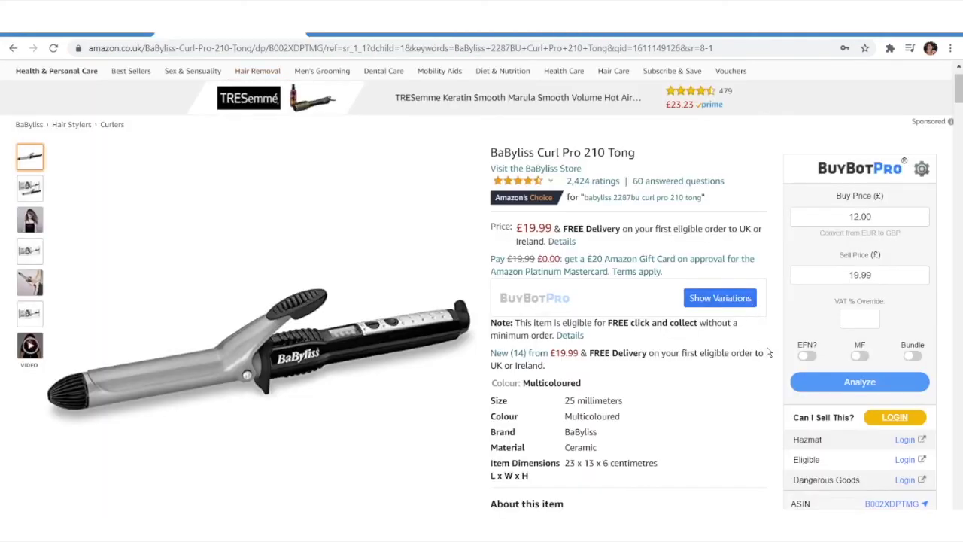
pyautogui.scroll(-3, 768, 351)
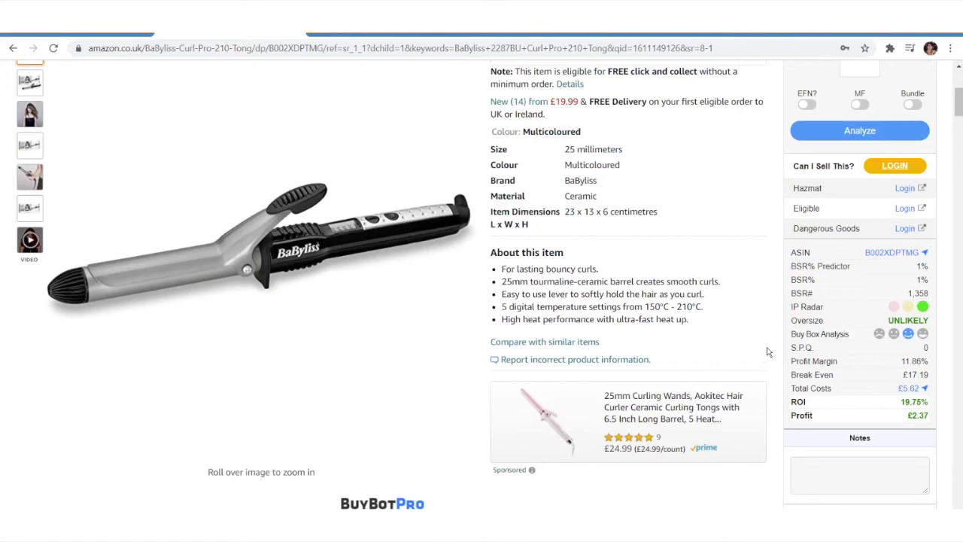
pyautogui.scroll(-2, 768, 351)
pyautogui.click(846, 342)
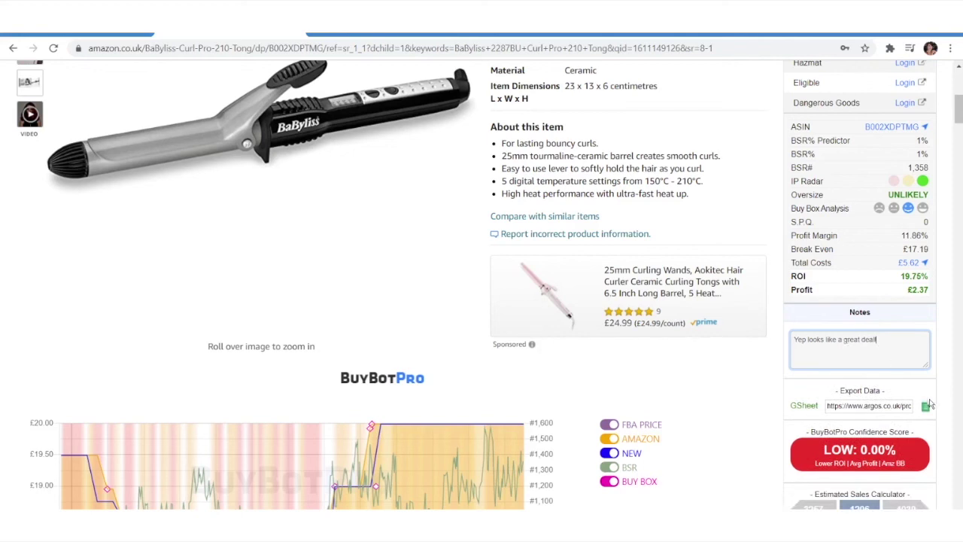
pyautogui.moveTo(936, 434)
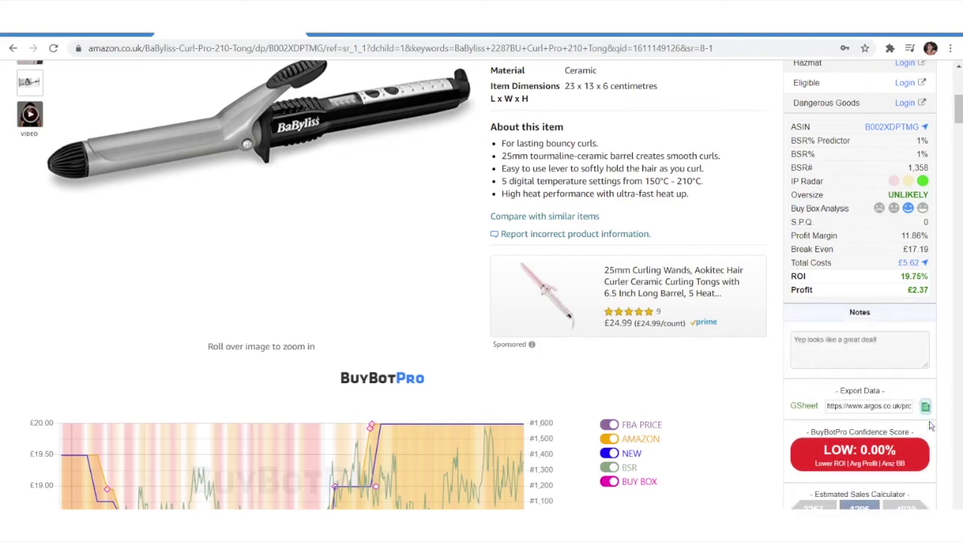
pyautogui.click(927, 407)
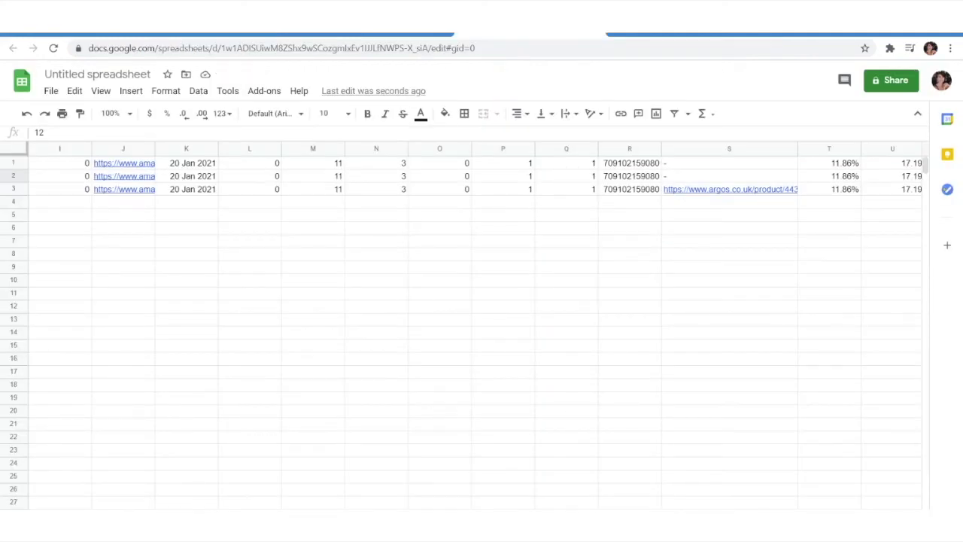
# Step: Switch to the spreadsheet and widen column W to show the full exported note in row 4
pyautogui.hscroll(6, 474, 324)
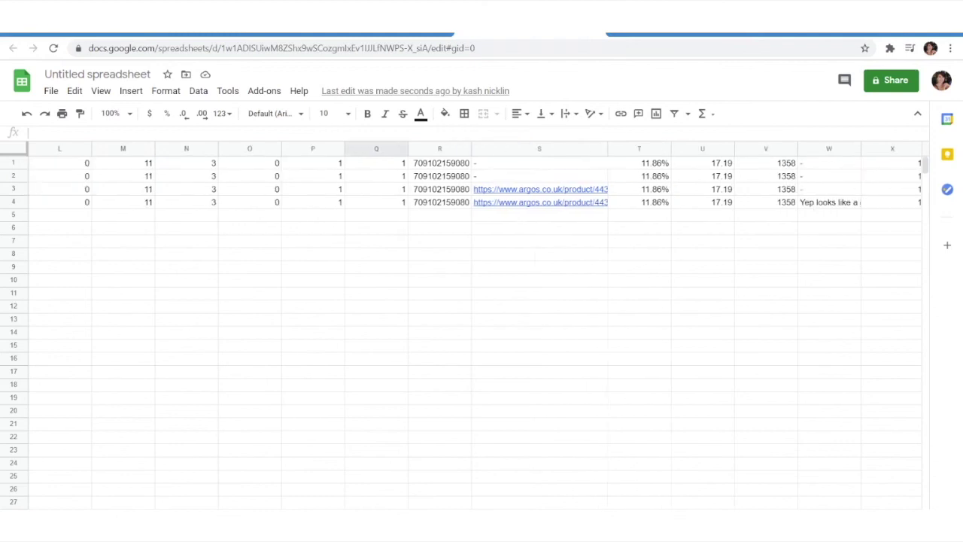
pyautogui.click(639, 191)
pyautogui.click(636, 201)
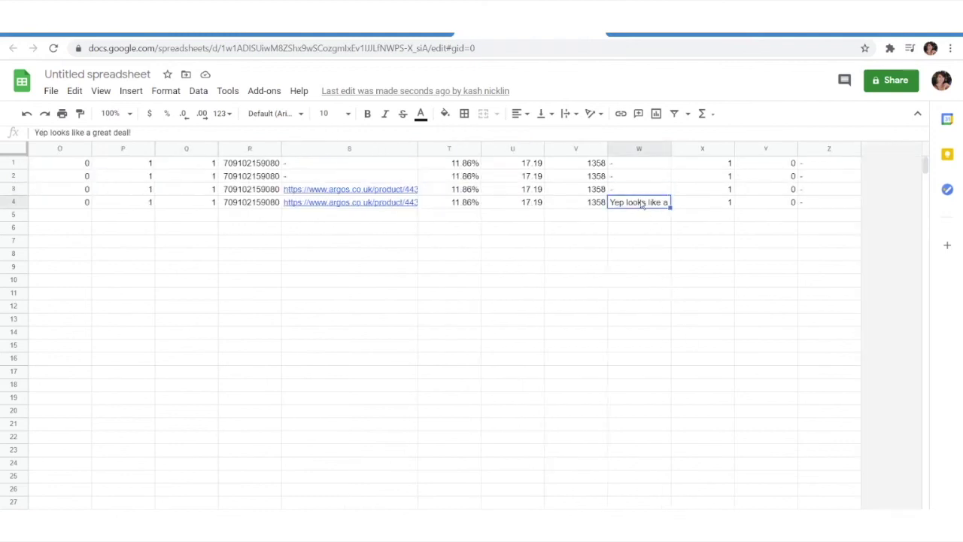
pyautogui.moveTo(672, 148); pyautogui.dragTo(730, 148)
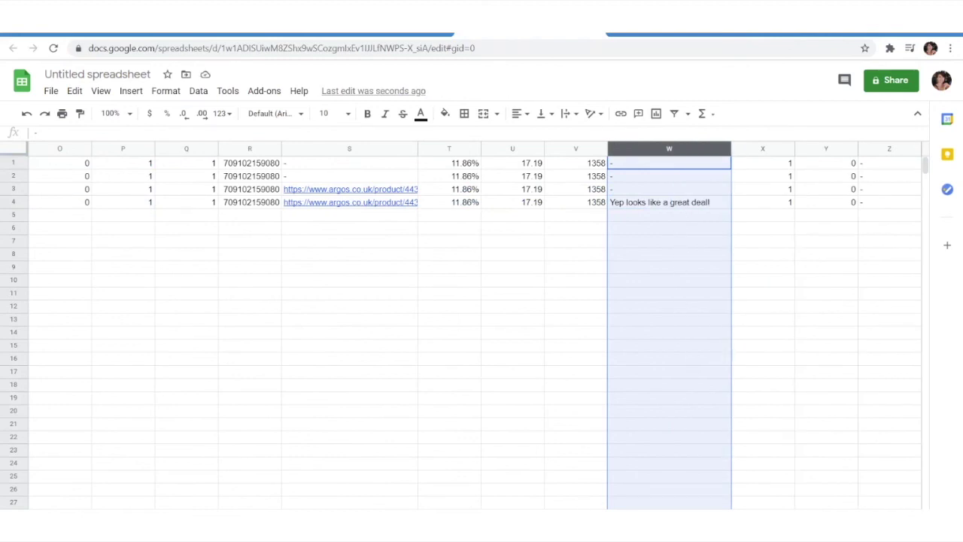
pyautogui.hscroll(-5, 724, 148)
pyautogui.hscroll(-9, 112, 417)
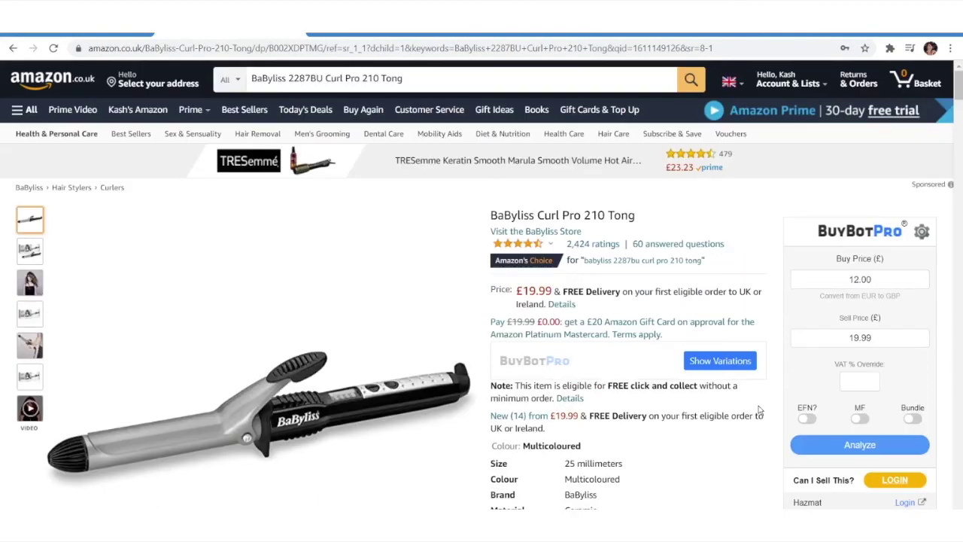
# Step: Review BuyBotPro's Export Data section on the Amazon page, check the Google Sheets ID in its settings, and close the settings
pyautogui.scroll(-4, 758, 410)
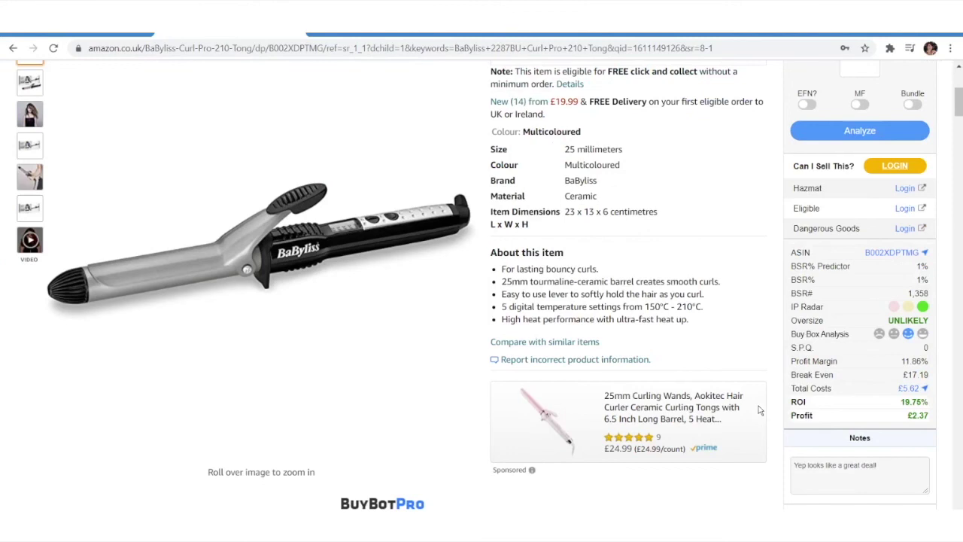
pyautogui.scroll(-2, 759, 410)
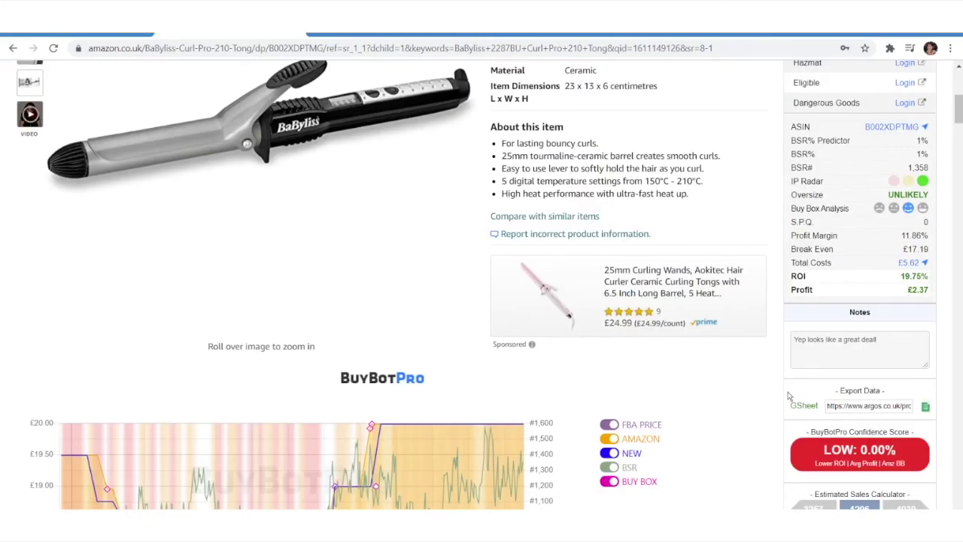
pyautogui.scroll(6, 782, 384)
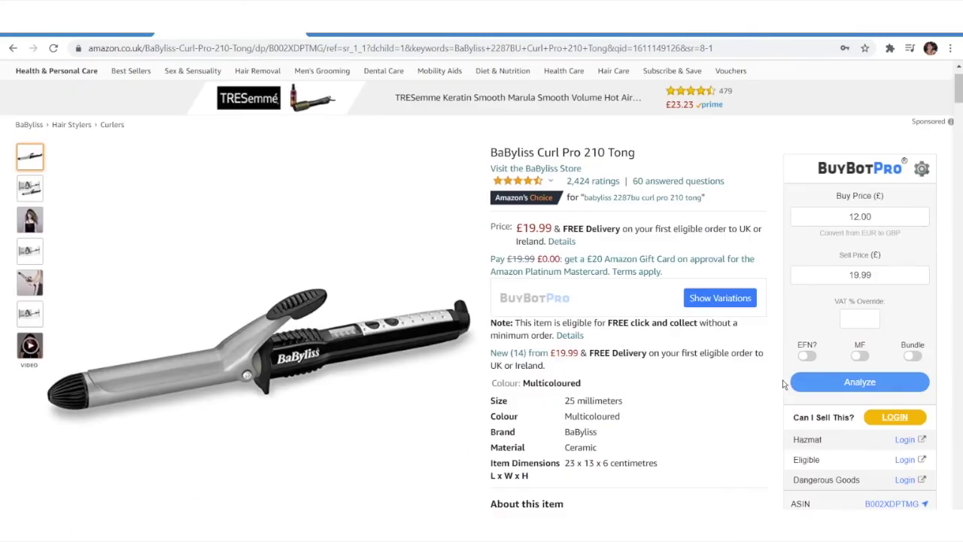
pyautogui.click(922, 173)
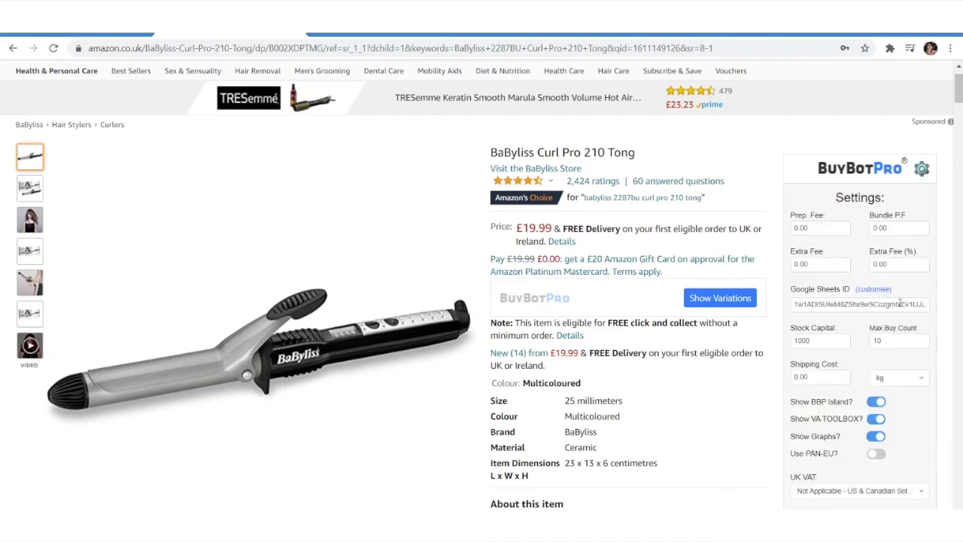
pyautogui.click(920, 169)
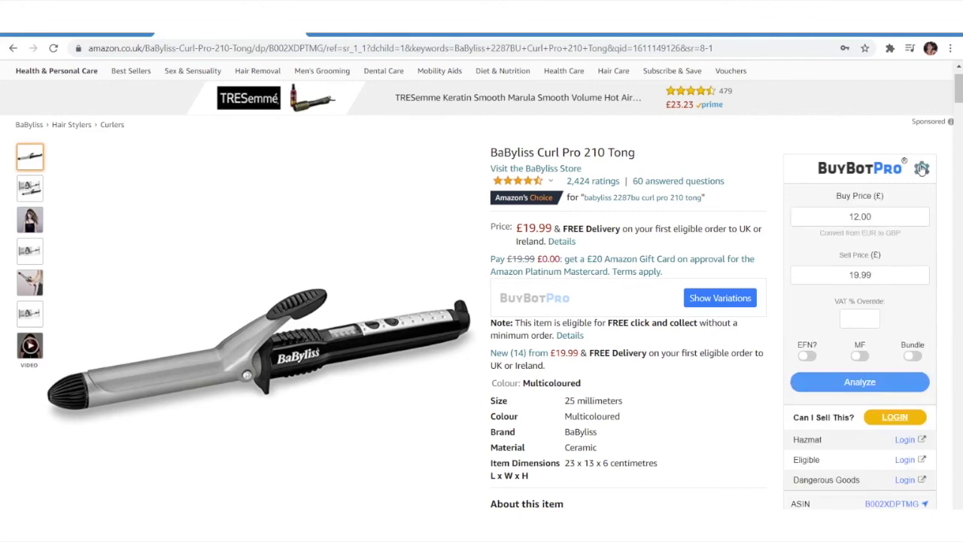
# Step: Analyze the curling tong again and review the option for copying its data to the buy sheet
pyautogui.click(855, 385)
pyautogui.scroll(-4, 774, 409)
pyautogui.scroll(-1, 775, 408)
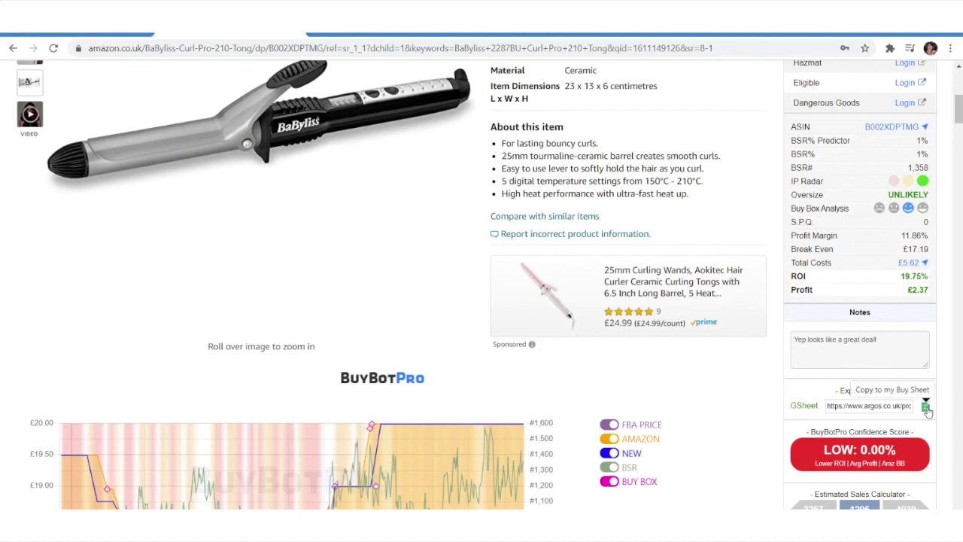
pyautogui.scroll(6, 927, 410)
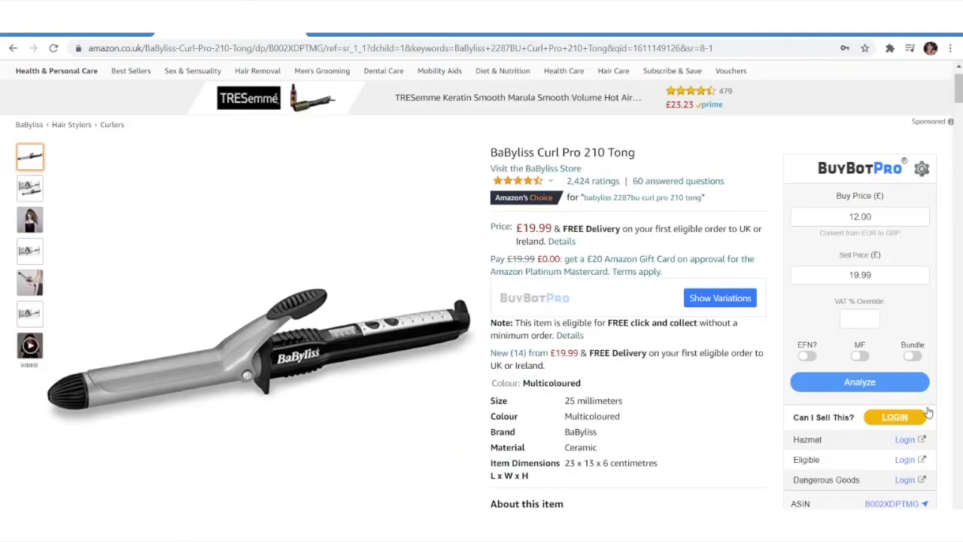